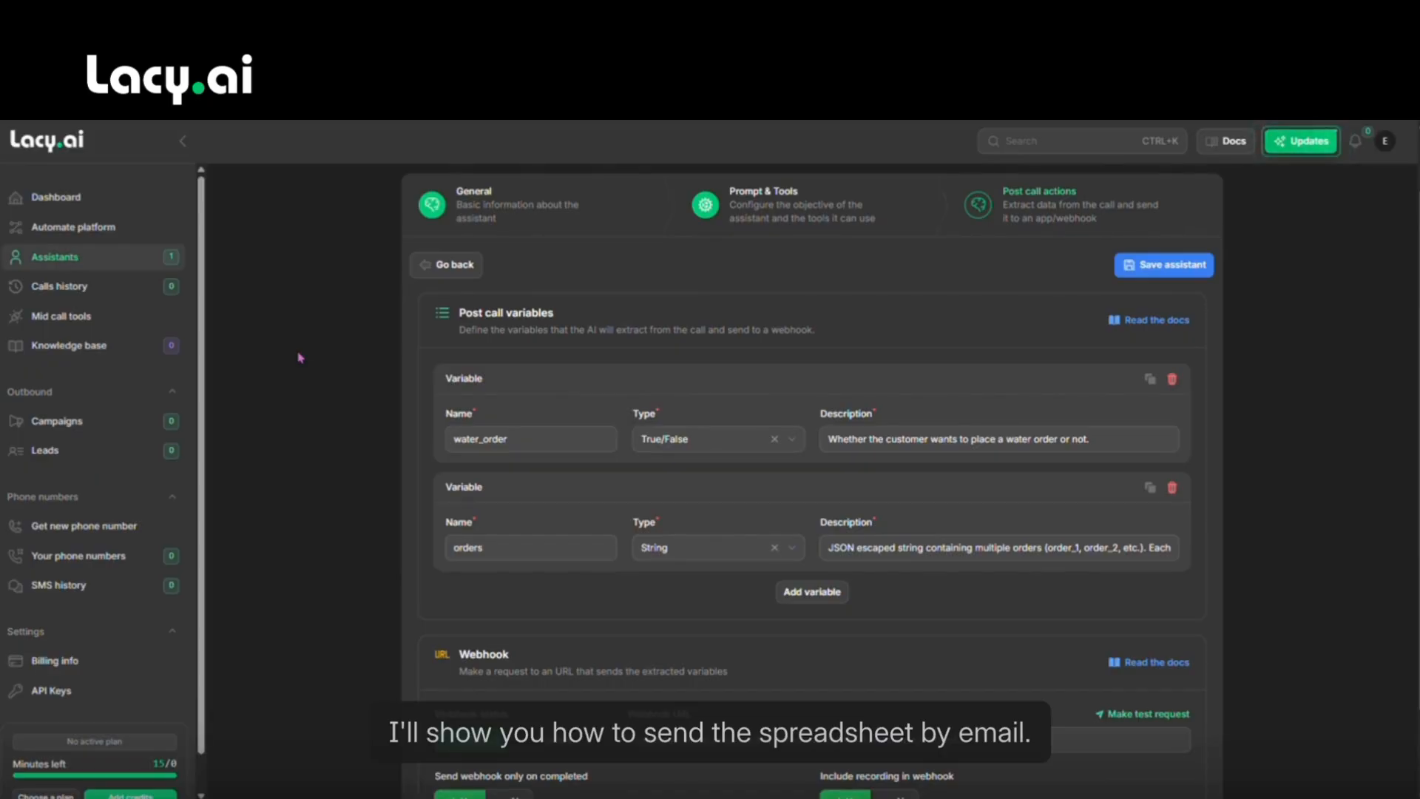
Review the orders description's per-order fields, customer_name through off_time.
{"action": "scroll", "coordinate": [1051, 332], "scroll_direction": "up", "scroll_amount": 2}
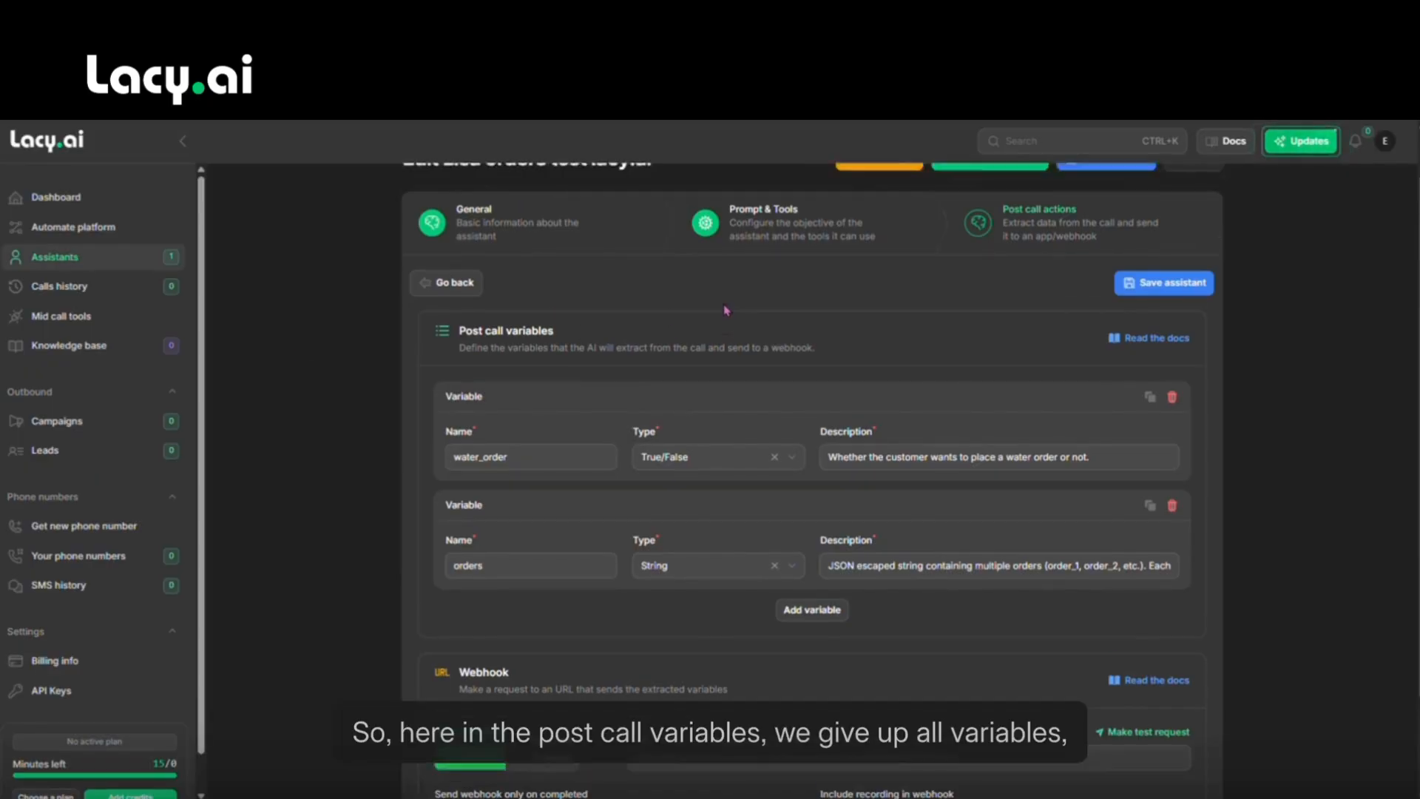
{"action": "scroll", "coordinate": [1051, 332], "scroll_direction": "down", "scroll_amount": 2}
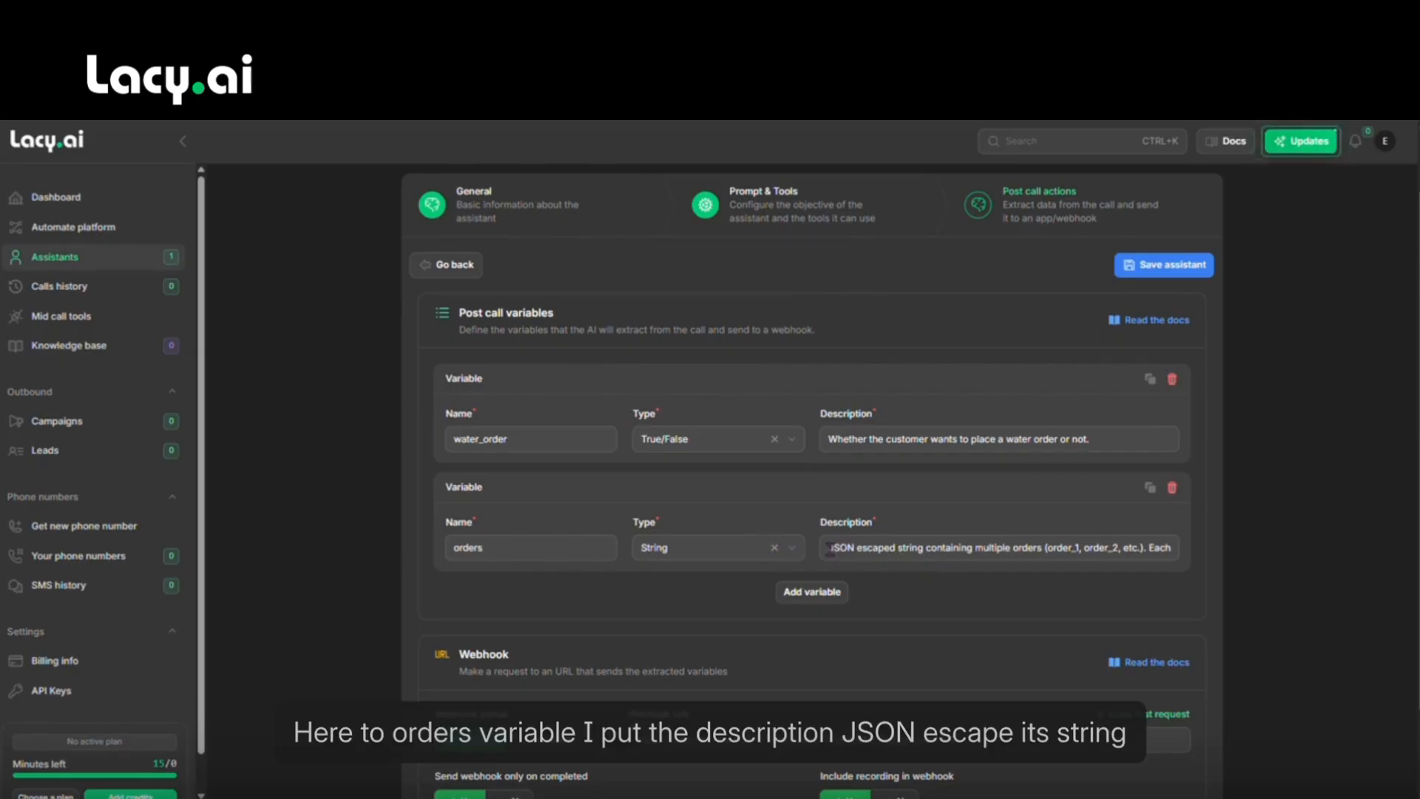
{"action": "left_click_drag", "start_coordinate": [829, 548], "coordinate": [974, 562]}
{"action": "left_click", "coordinate": [921, 548]}
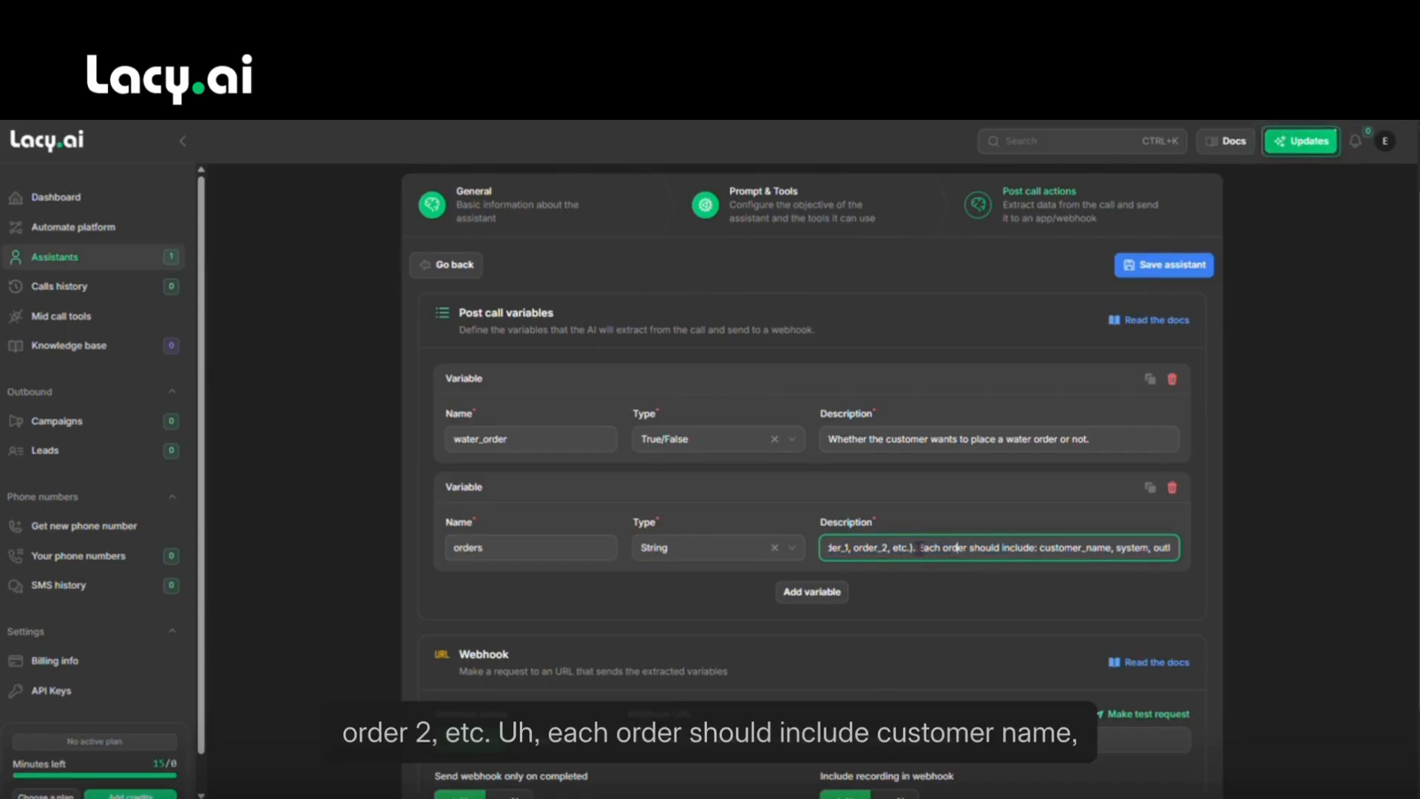
{"action": "left_click_drag", "start_coordinate": [969, 548], "coordinate": [1170, 550]}
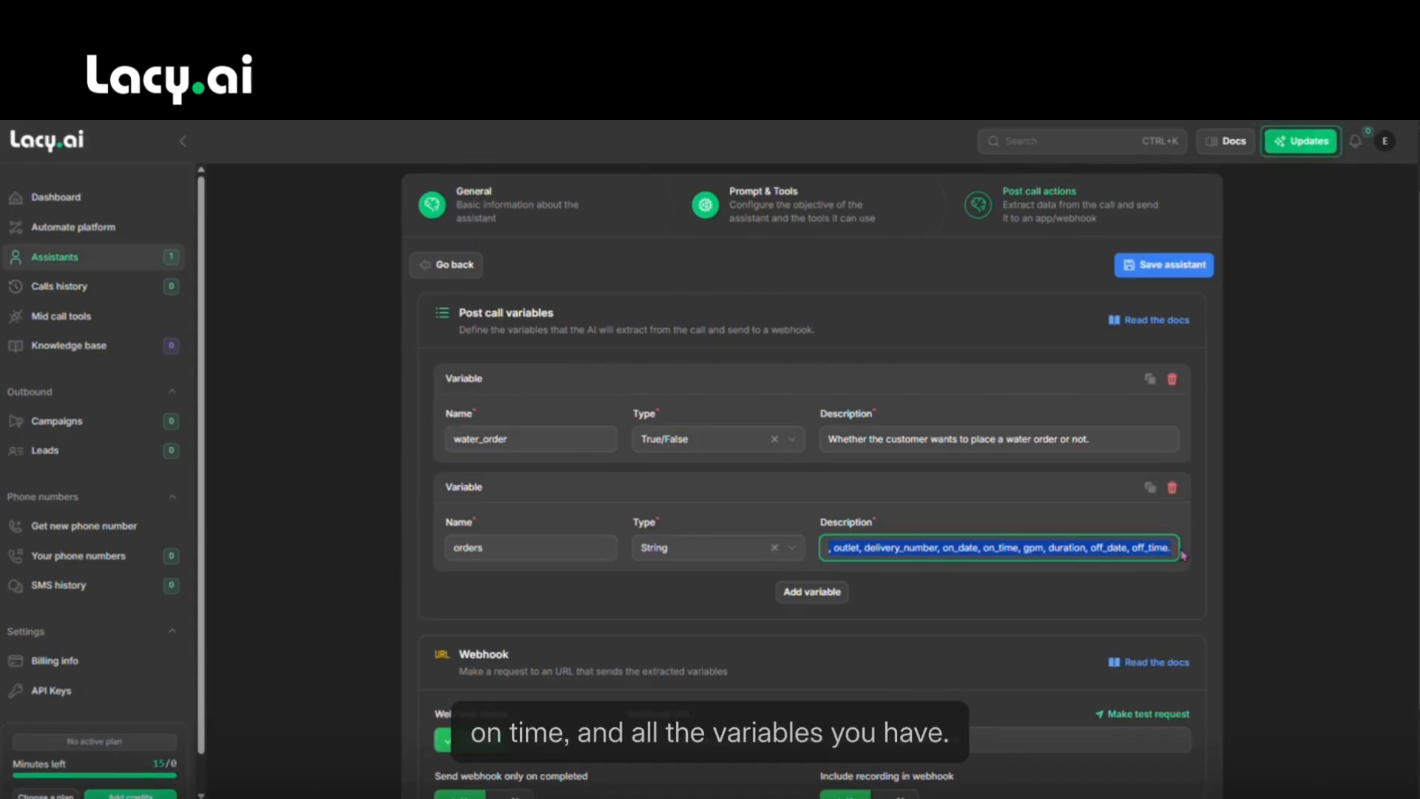
{"action": "left_click", "coordinate": [1114, 555]}
{"action": "left_click_drag", "start_coordinate": [1074, 552], "coordinate": [815, 560]}
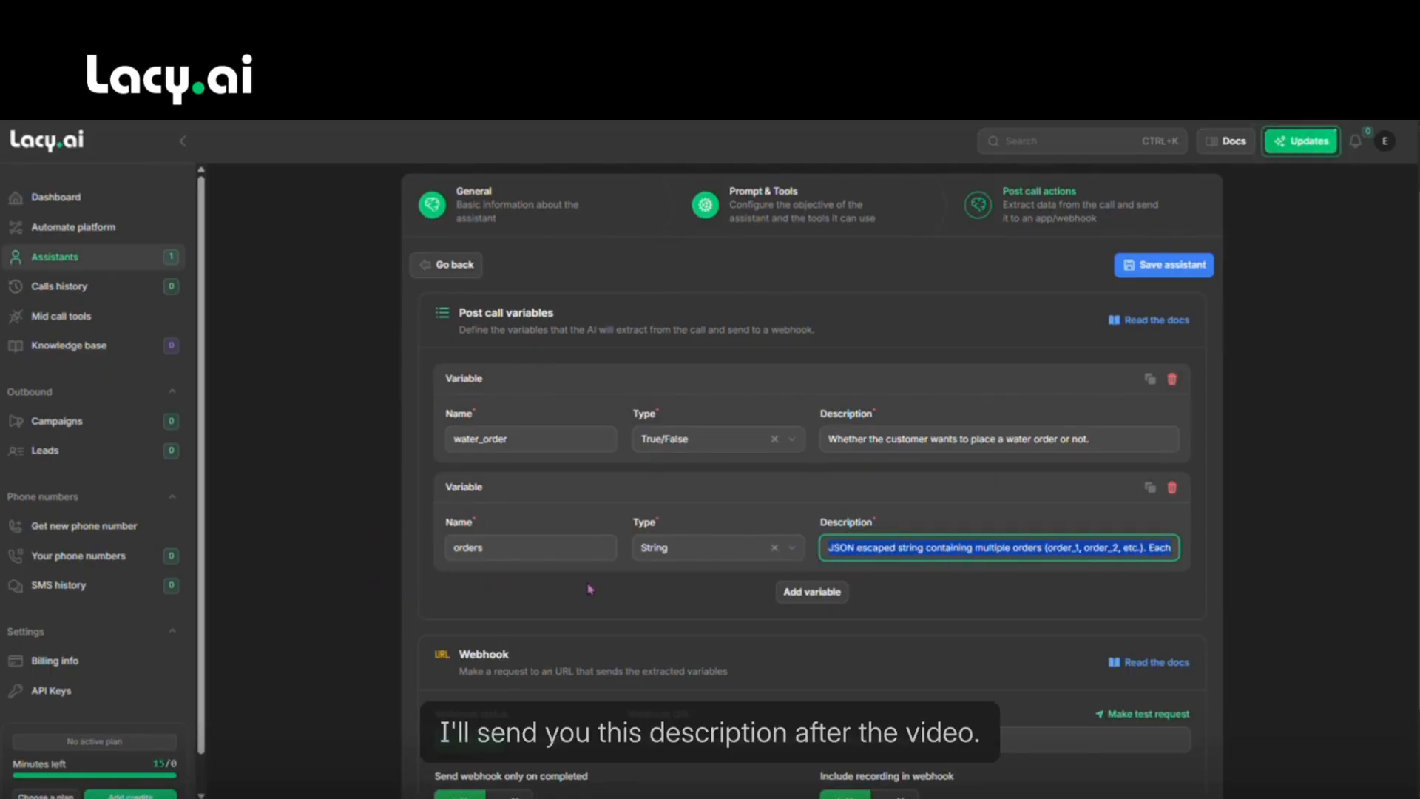
{"action": "left_click", "coordinate": [993, 487]}
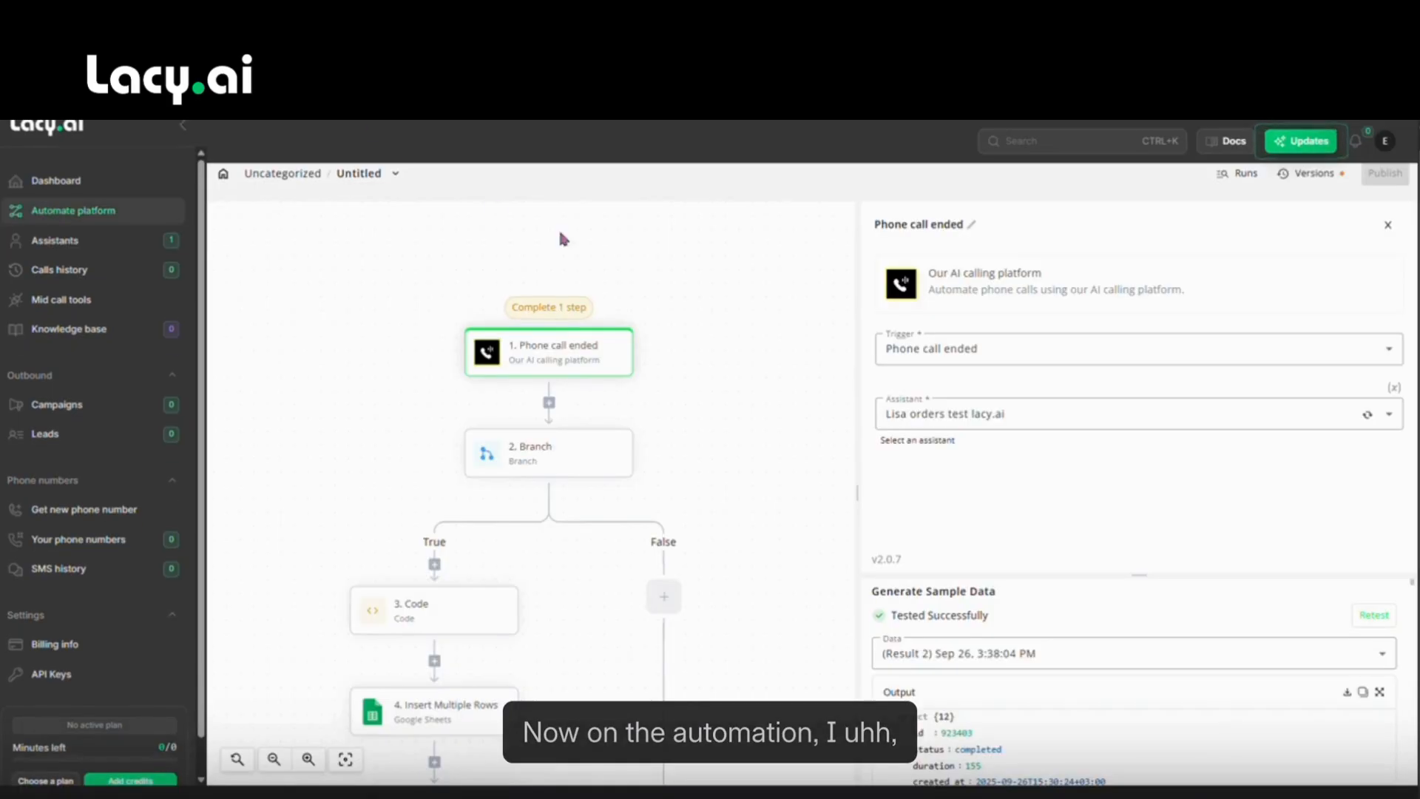
Enlarge the trigger's sample data area and retest the Phone call ended trigger.
{"action": "left_click_drag", "start_coordinate": [559, 233], "coordinate": [580, 232]}
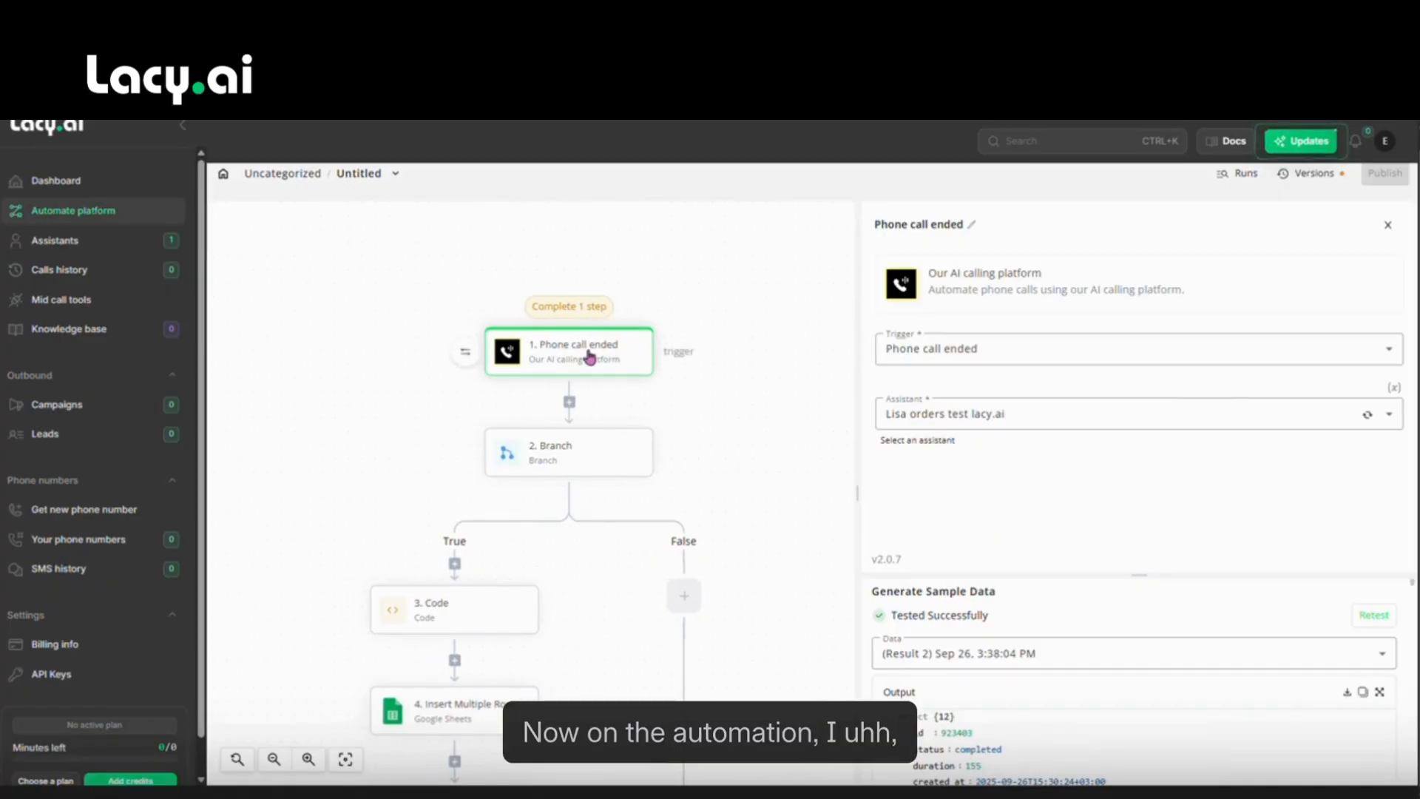
{"action": "left_click_drag", "start_coordinate": [1140, 575], "coordinate": [1139, 494]}
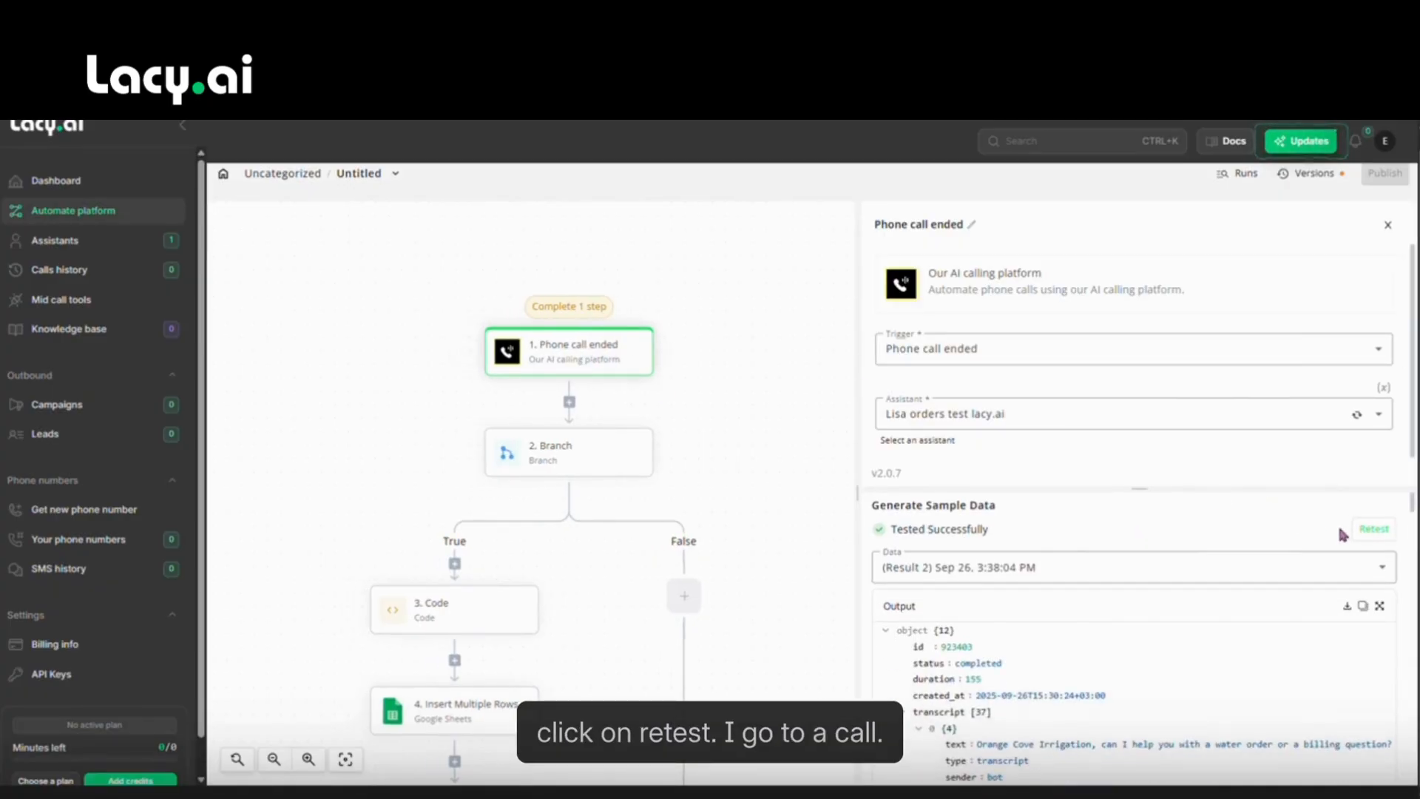
{"action": "left_click", "coordinate": [1365, 534]}
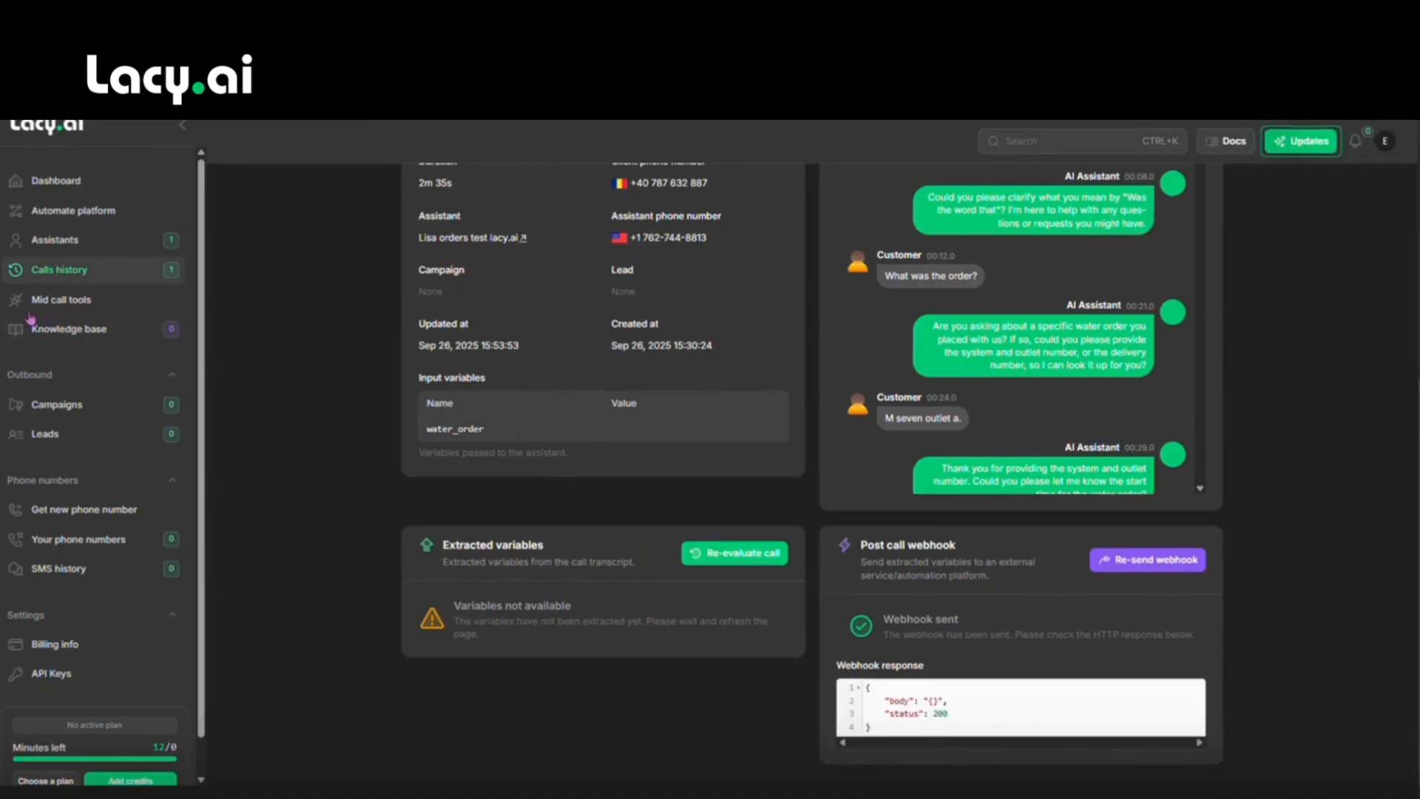
Inspect the call's extracted orders value, checking order_1 and order_2.
{"action": "scroll", "coordinate": [709, 397], "scroll_direction": "down", "scroll_amount": 1}
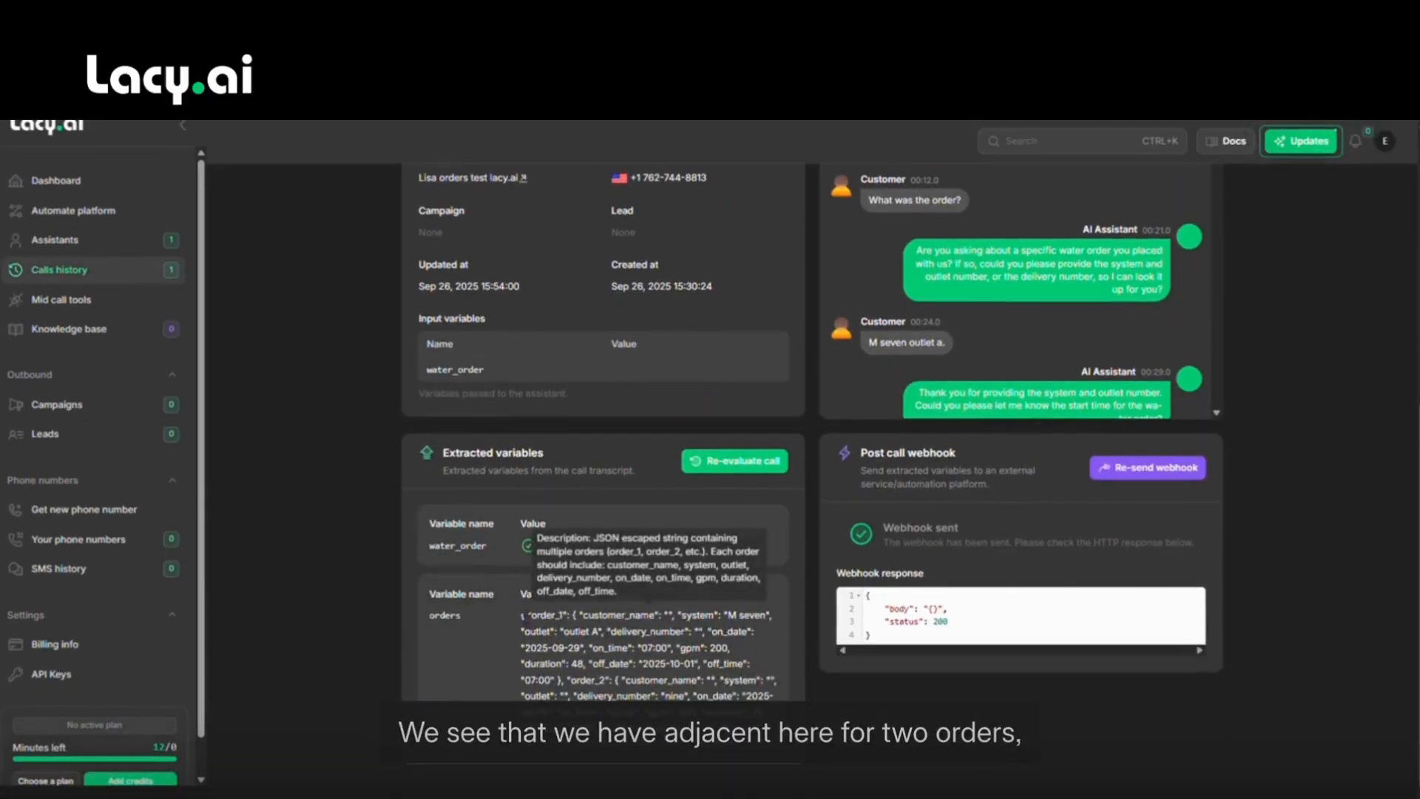
{"action": "triple_click", "coordinate": [526, 620]}
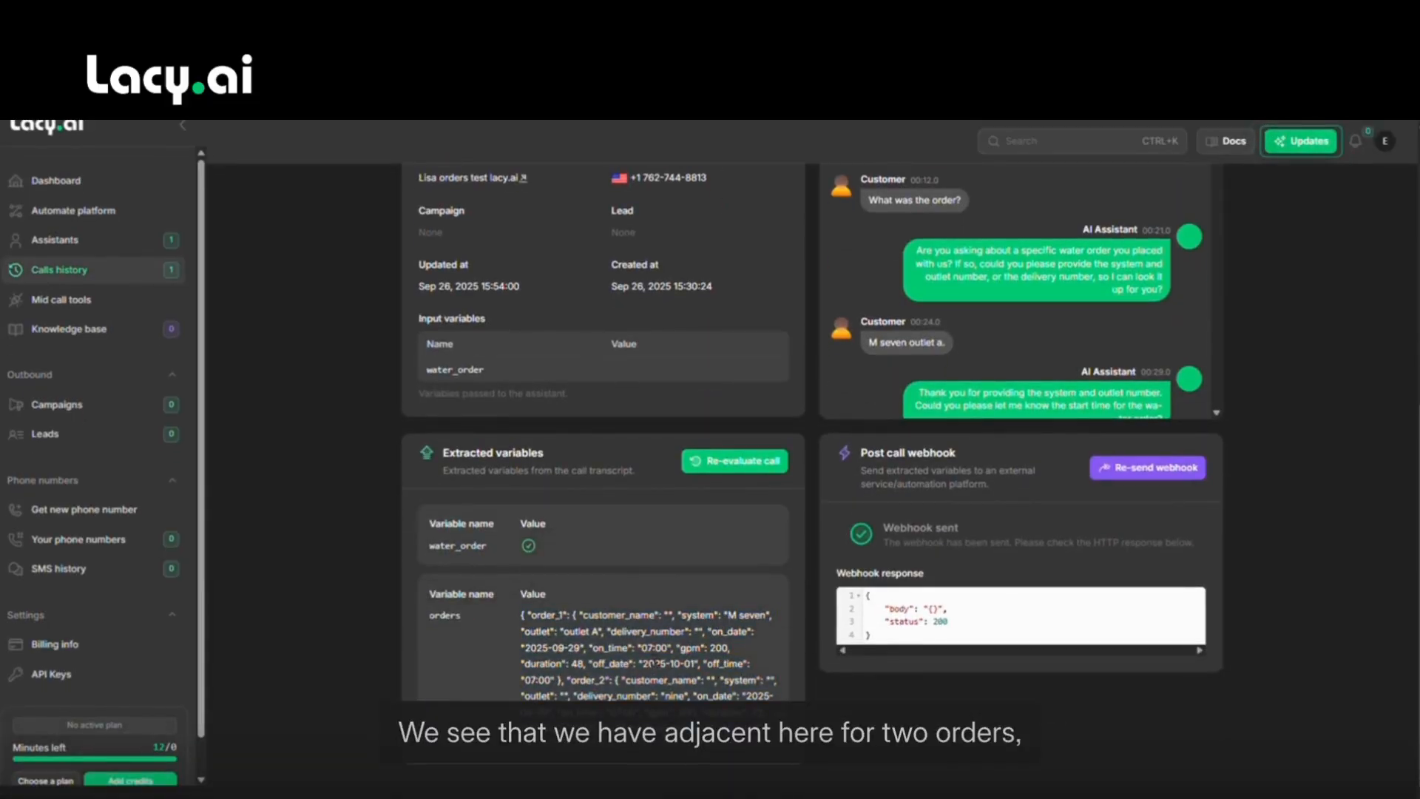
{"action": "double_click", "coordinate": [547, 615]}
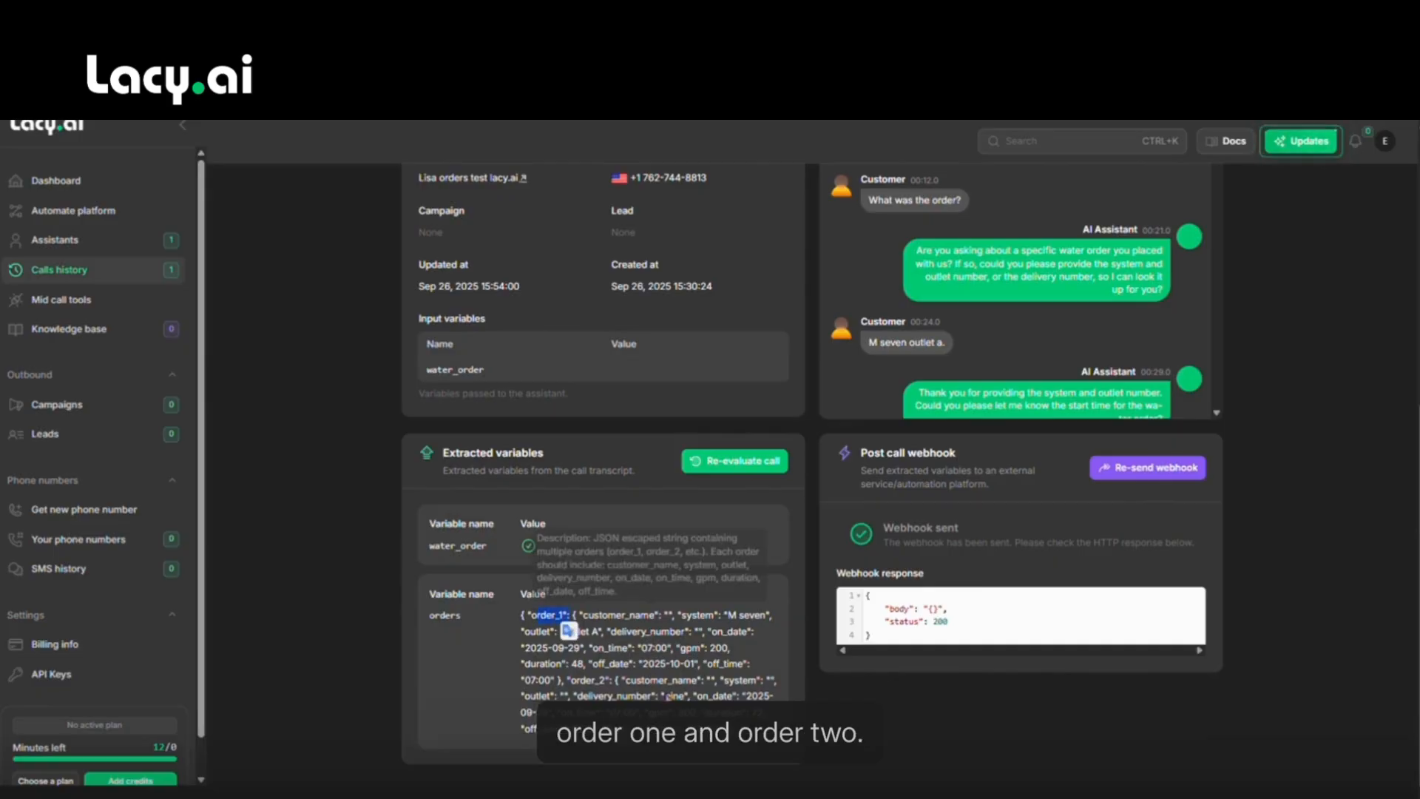
{"action": "left_click_drag", "start_coordinate": [573, 679], "coordinate": [603, 679]}
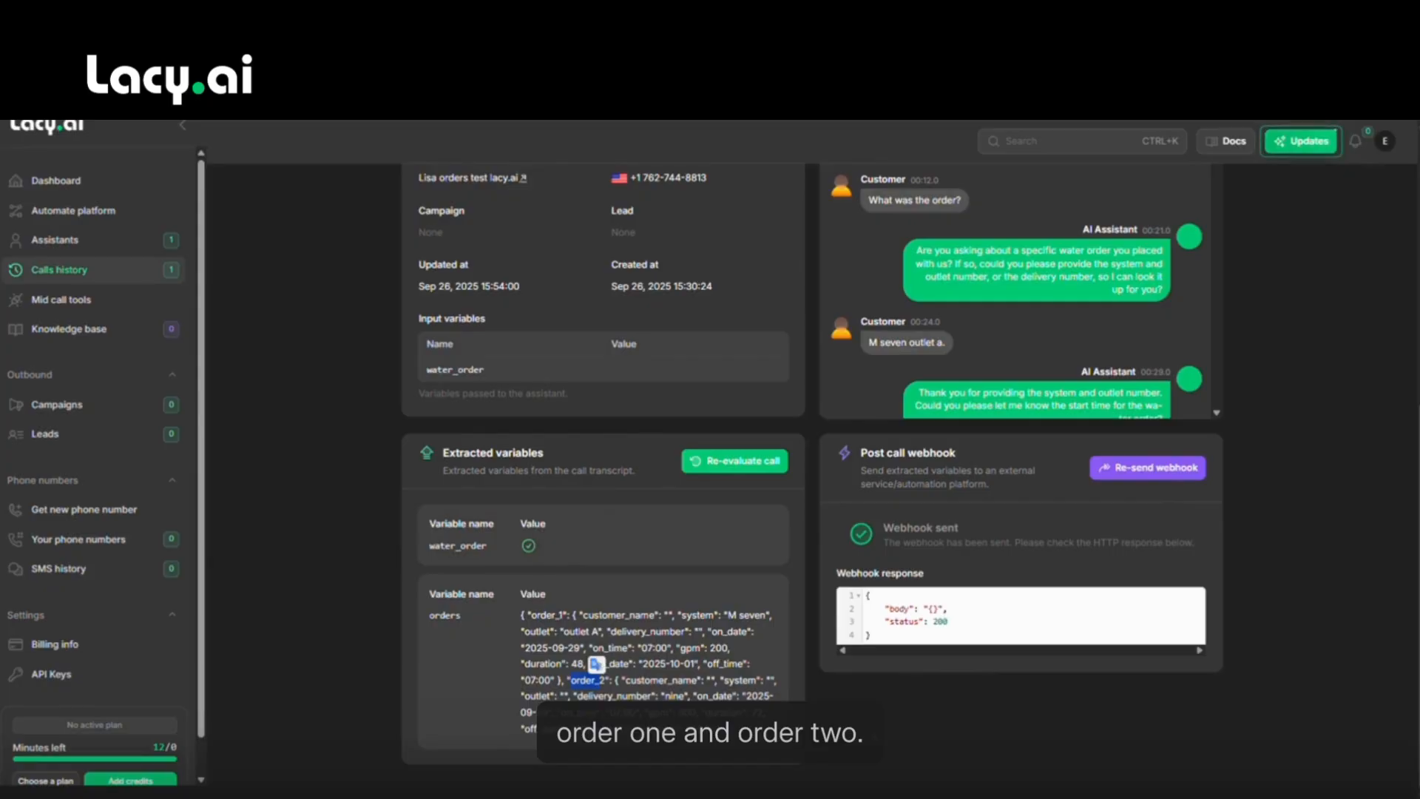
{"action": "left_click", "coordinate": [912, 688]}
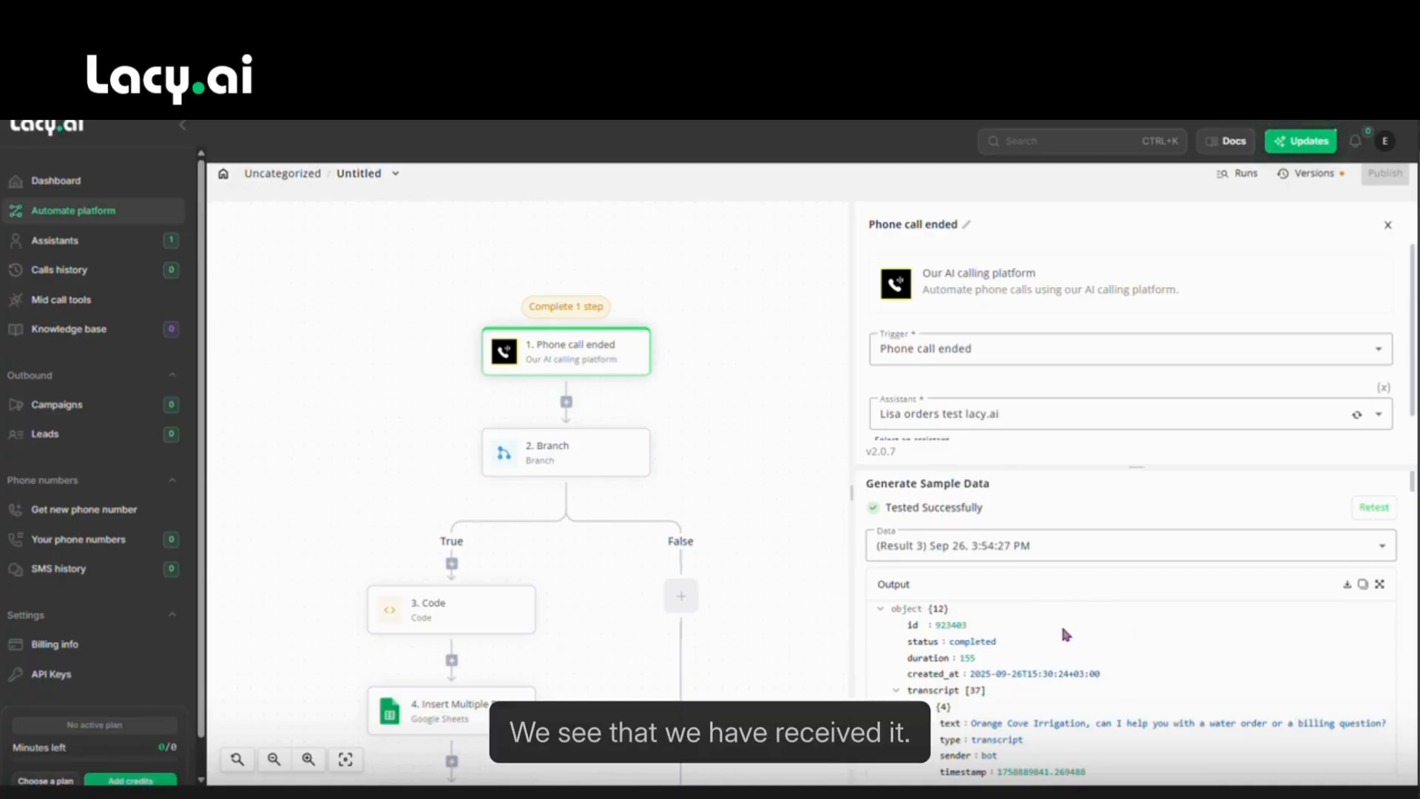
Collapse the trigger transcript and retest the Branch step, which returns condition true.
{"action": "scroll", "coordinate": [1058, 591], "scroll_direction": "down", "scroll_amount": 3}
{"action": "scroll", "coordinate": [1058, 592], "scroll_direction": "down", "scroll_amount": 2}
{"action": "scroll", "coordinate": [1036, 588], "scroll_direction": "up", "scroll_amount": 5}
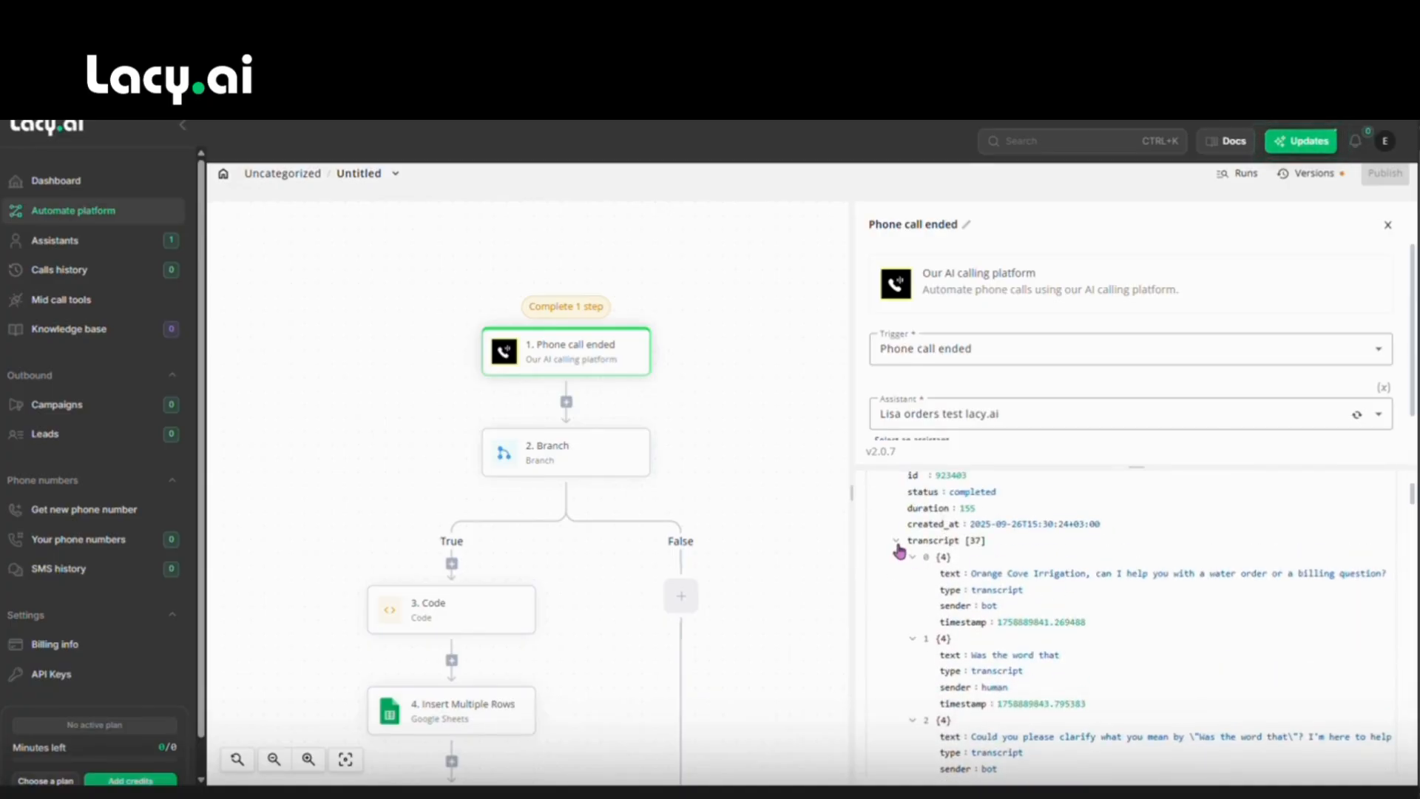
{"action": "left_click", "coordinate": [964, 582]}
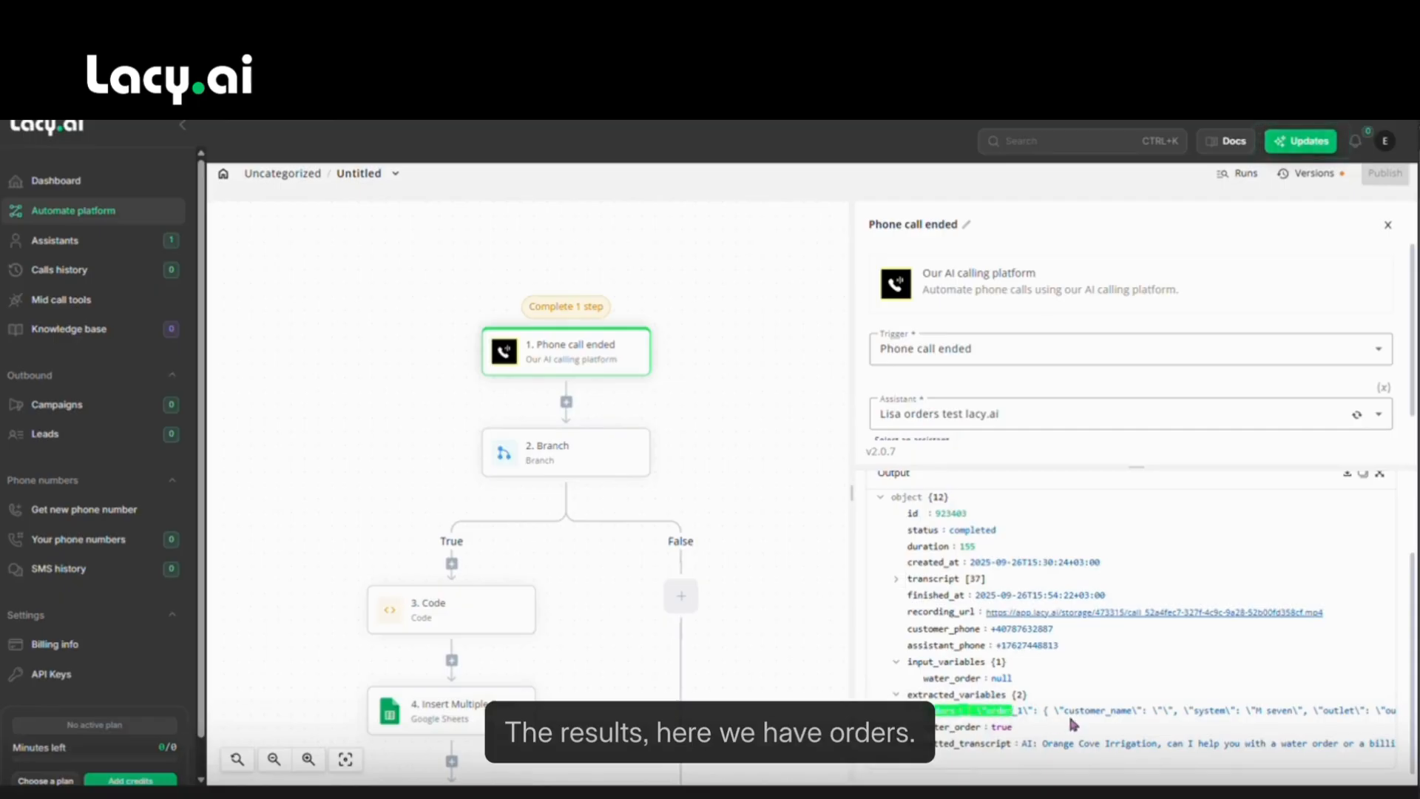
{"action": "left_click", "coordinate": [557, 442]}
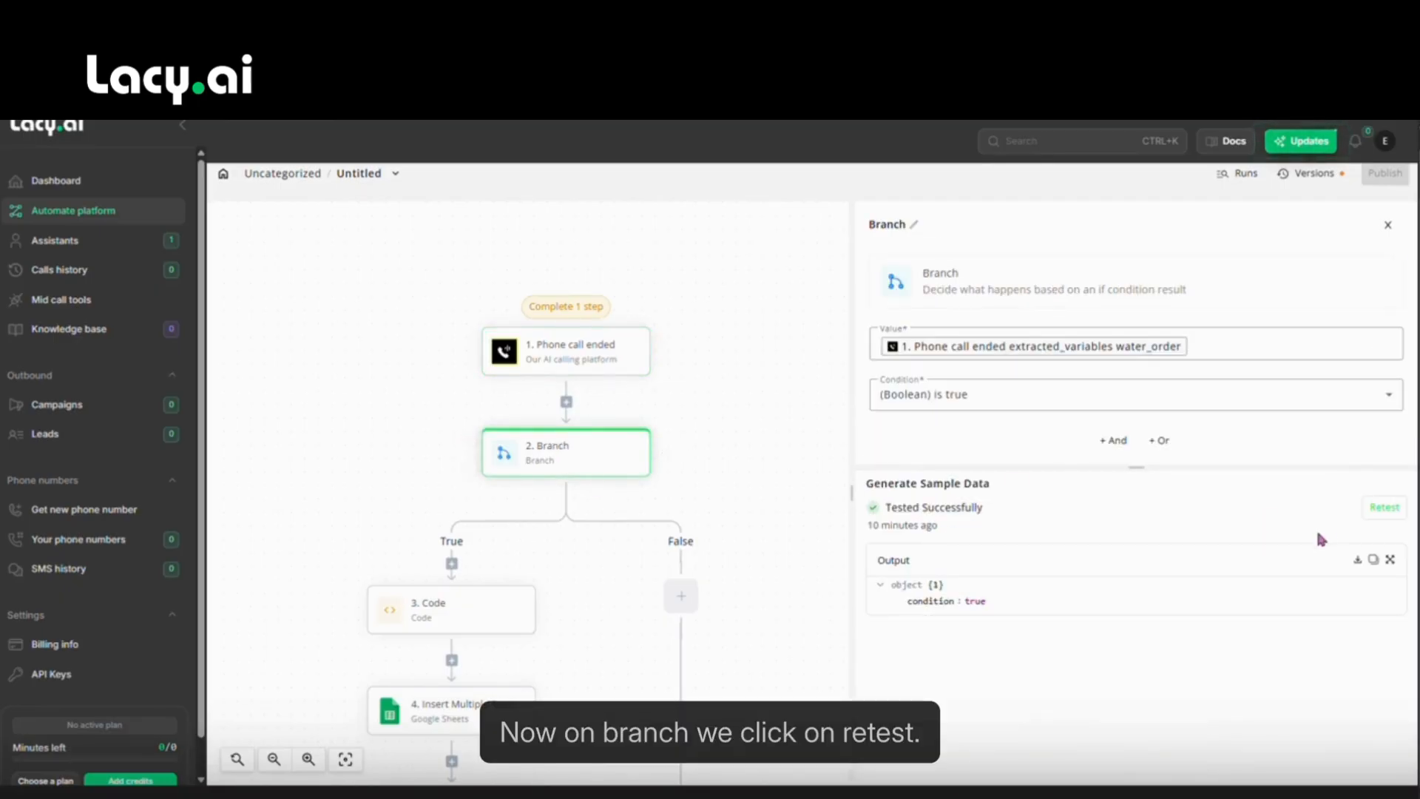
{"action": "left_click", "coordinate": [1383, 508]}
Bring the later steps into view and open the Code step's settings.
{"action": "left_click_drag", "start_coordinate": [607, 592], "coordinate": [722, 385]}
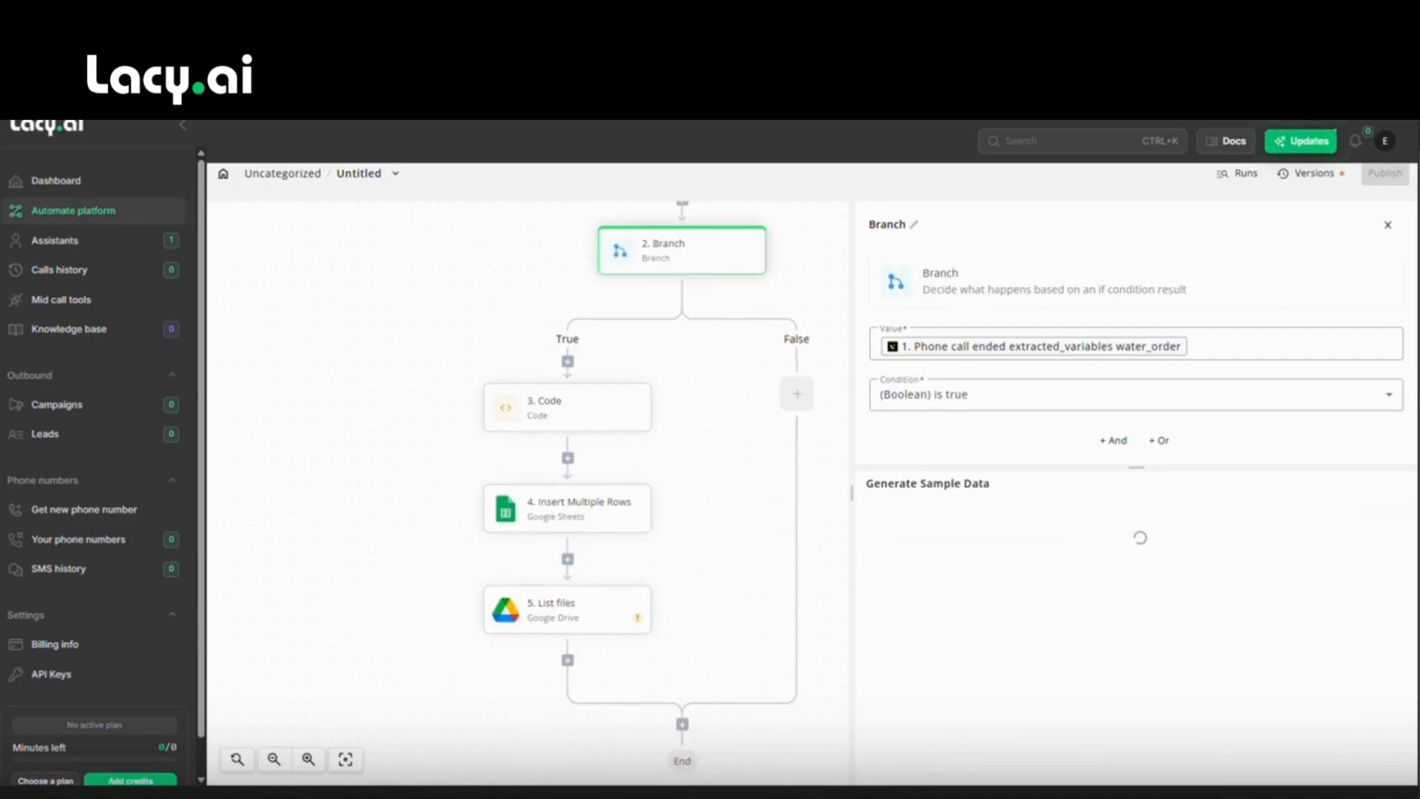
{"action": "left_click", "coordinate": [552, 404]}
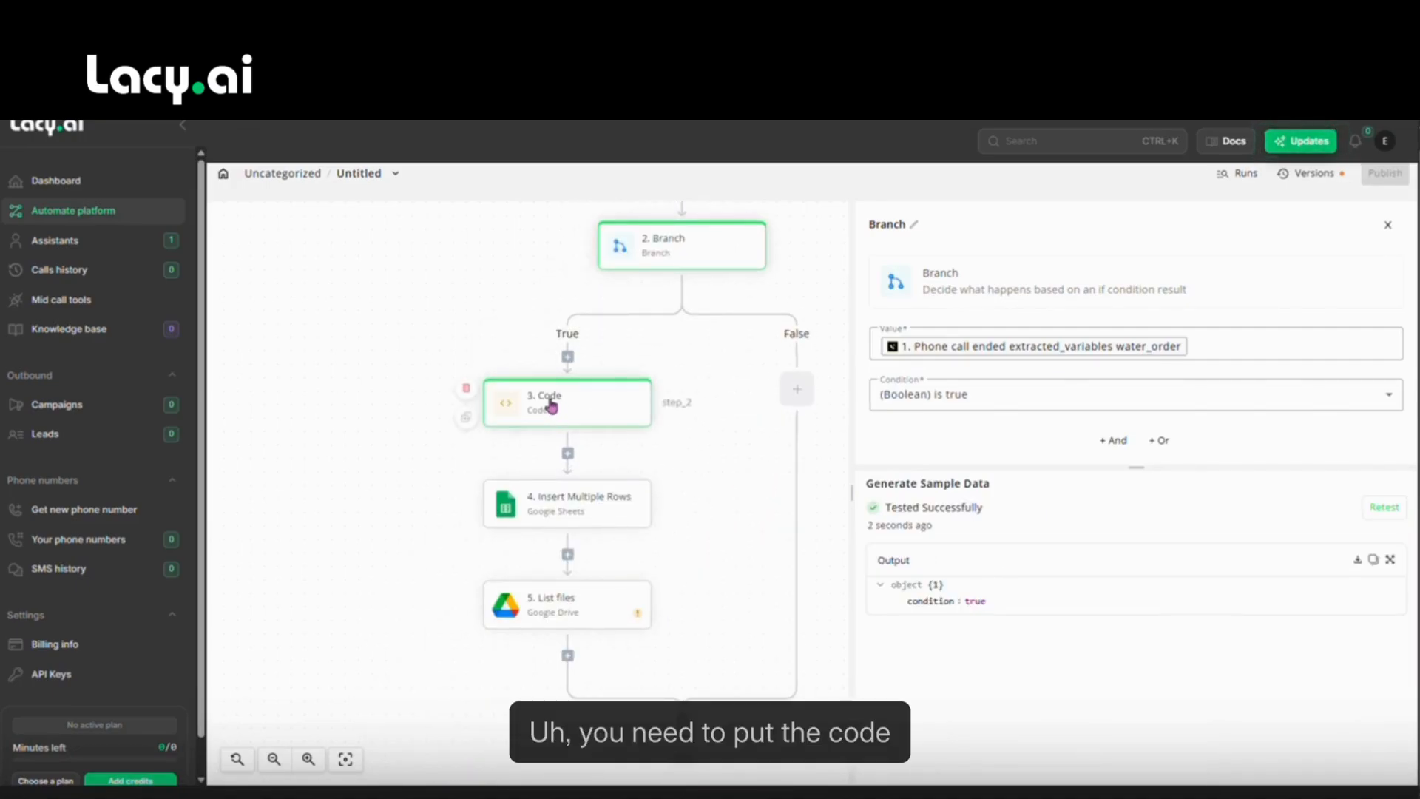
{"action": "left_click_drag", "start_coordinate": [1136, 467], "coordinate": [1136, 609]}
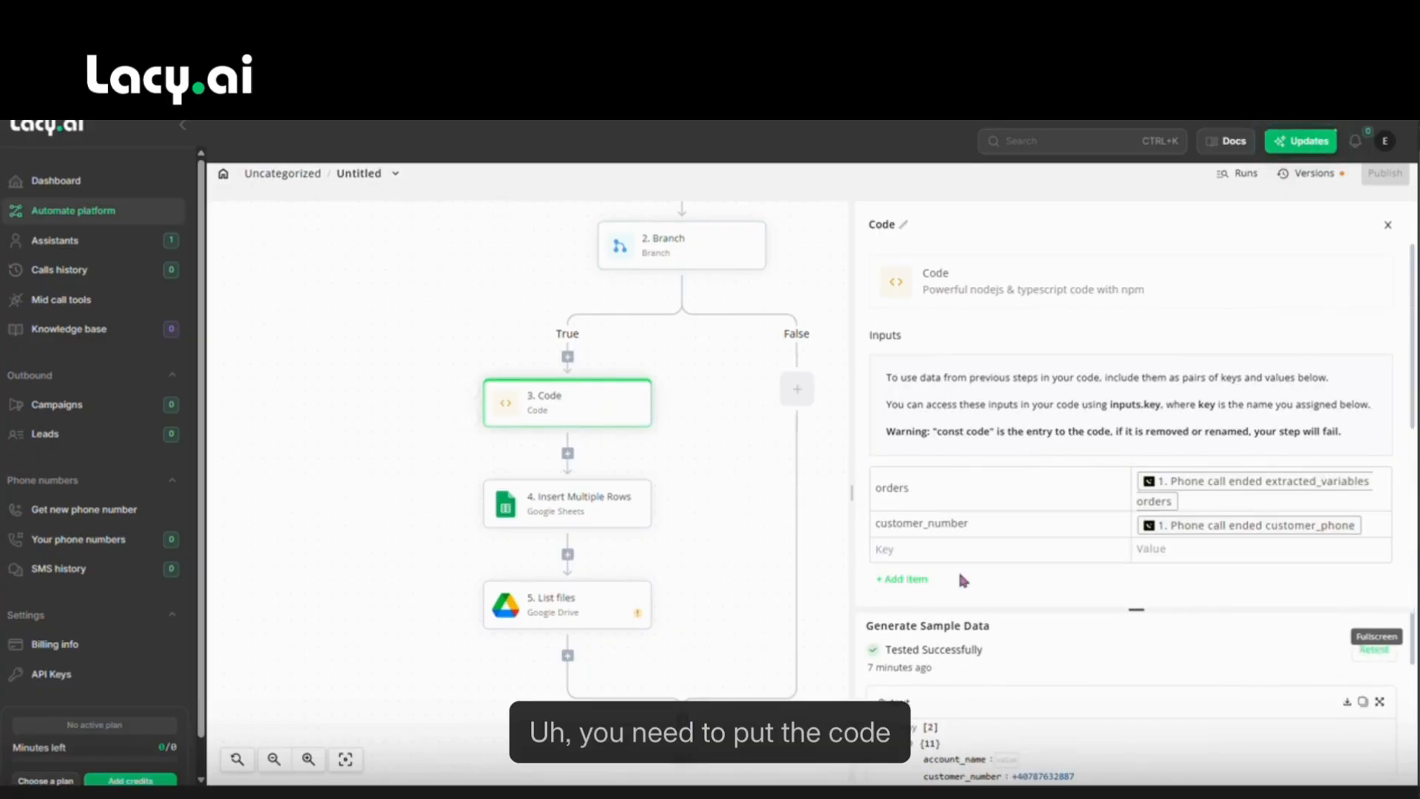
Map the Code step's orders input to the call's extracted_variables orders.
{"action": "scroll", "coordinate": [1081, 472], "scroll_direction": "down", "scroll_amount": 1}
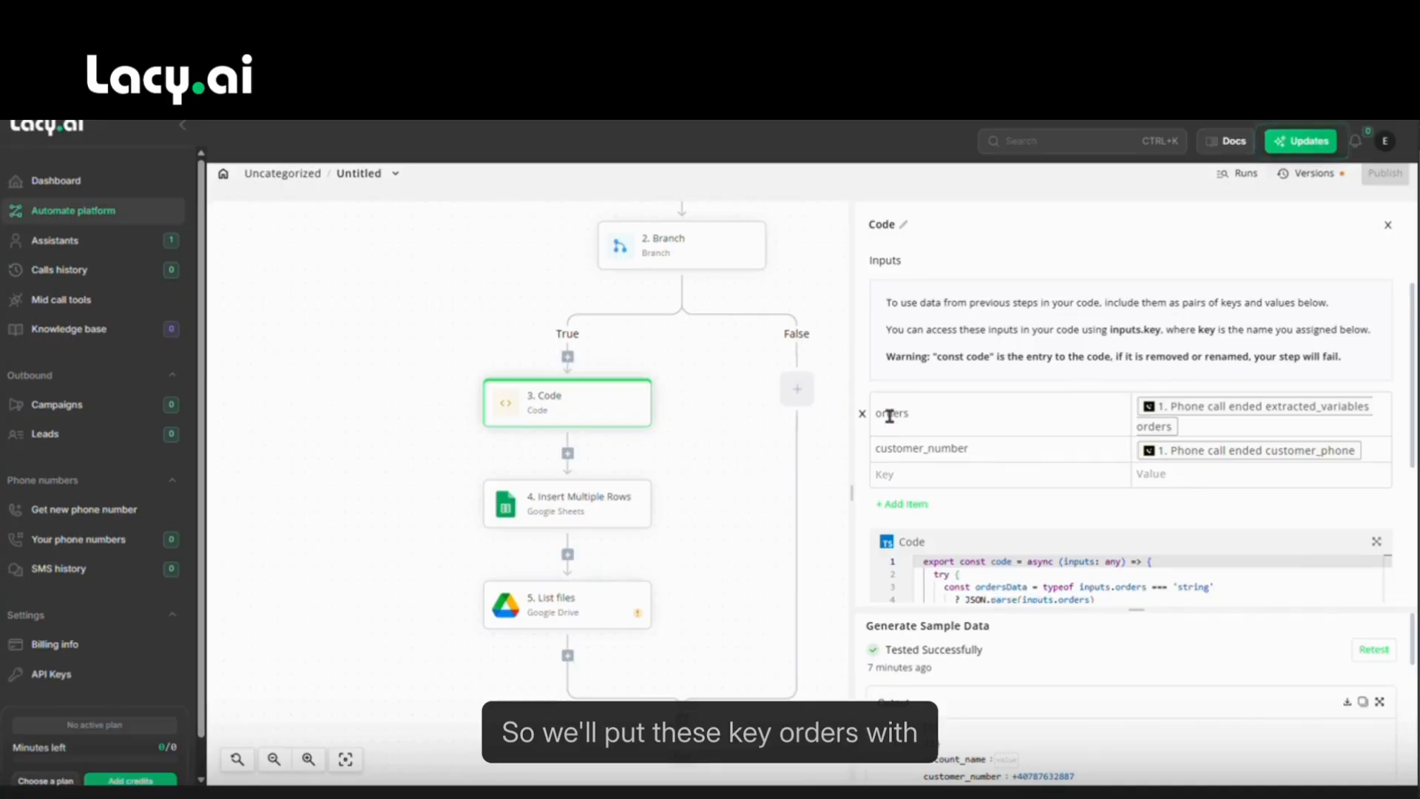
{"action": "left_click", "coordinate": [1192, 429]}
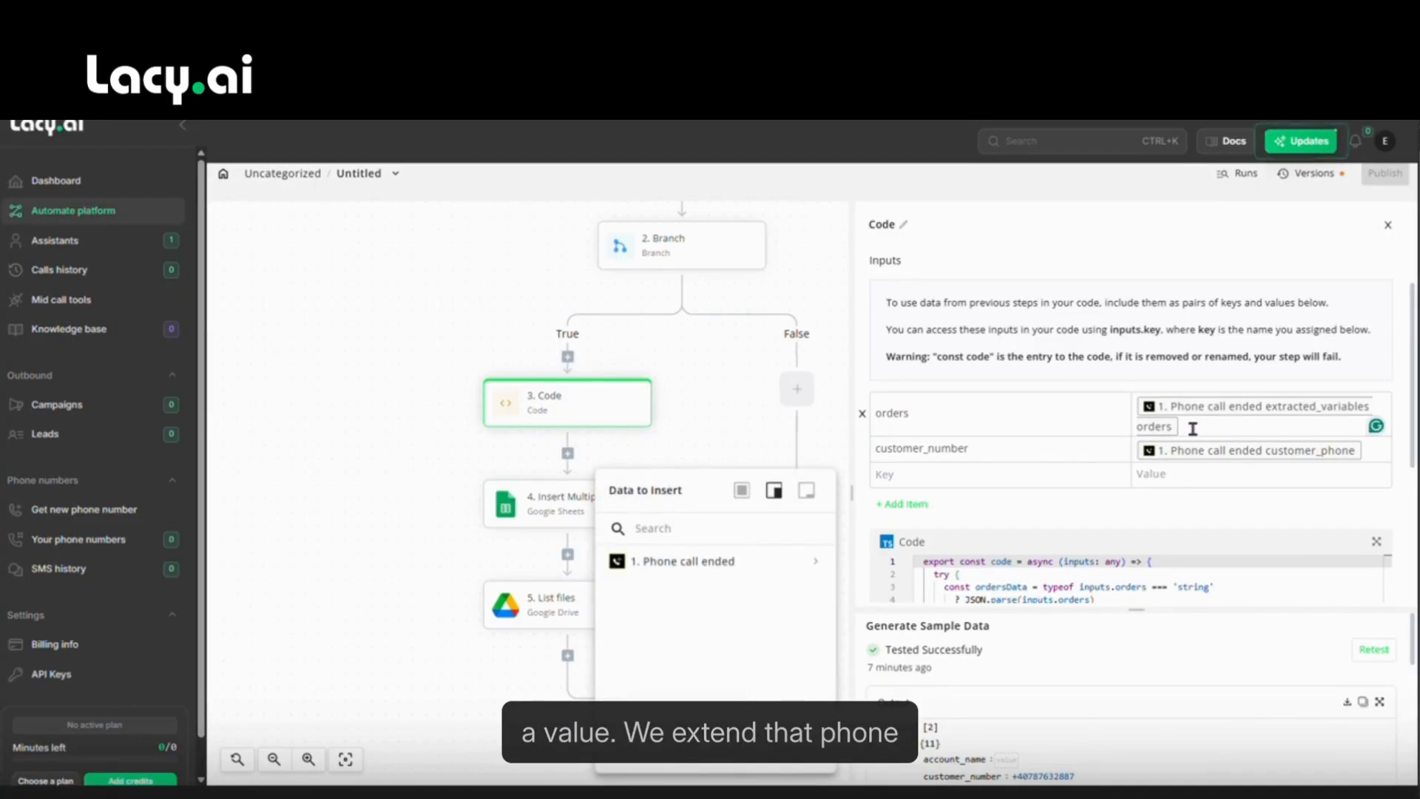
{"action": "key", "text": "BackSpace"}
{"action": "key", "text": "BackSpace"}
{"action": "left_click", "coordinate": [814, 561]}
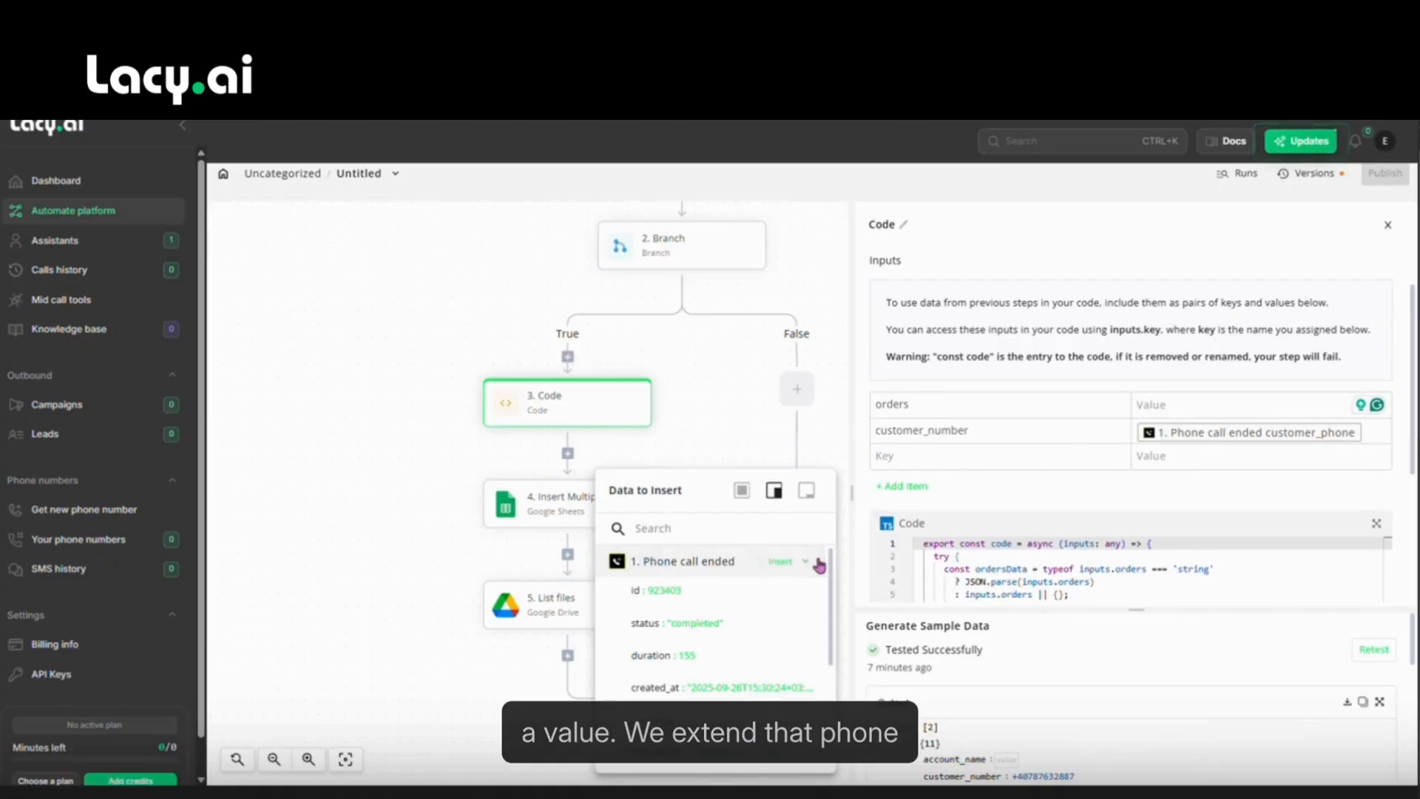
{"action": "scroll", "coordinate": [746, 600], "scroll_direction": "down", "scroll_amount": 3}
{"action": "scroll", "coordinate": [738, 588], "scroll_direction": "up", "scroll_amount": 3}
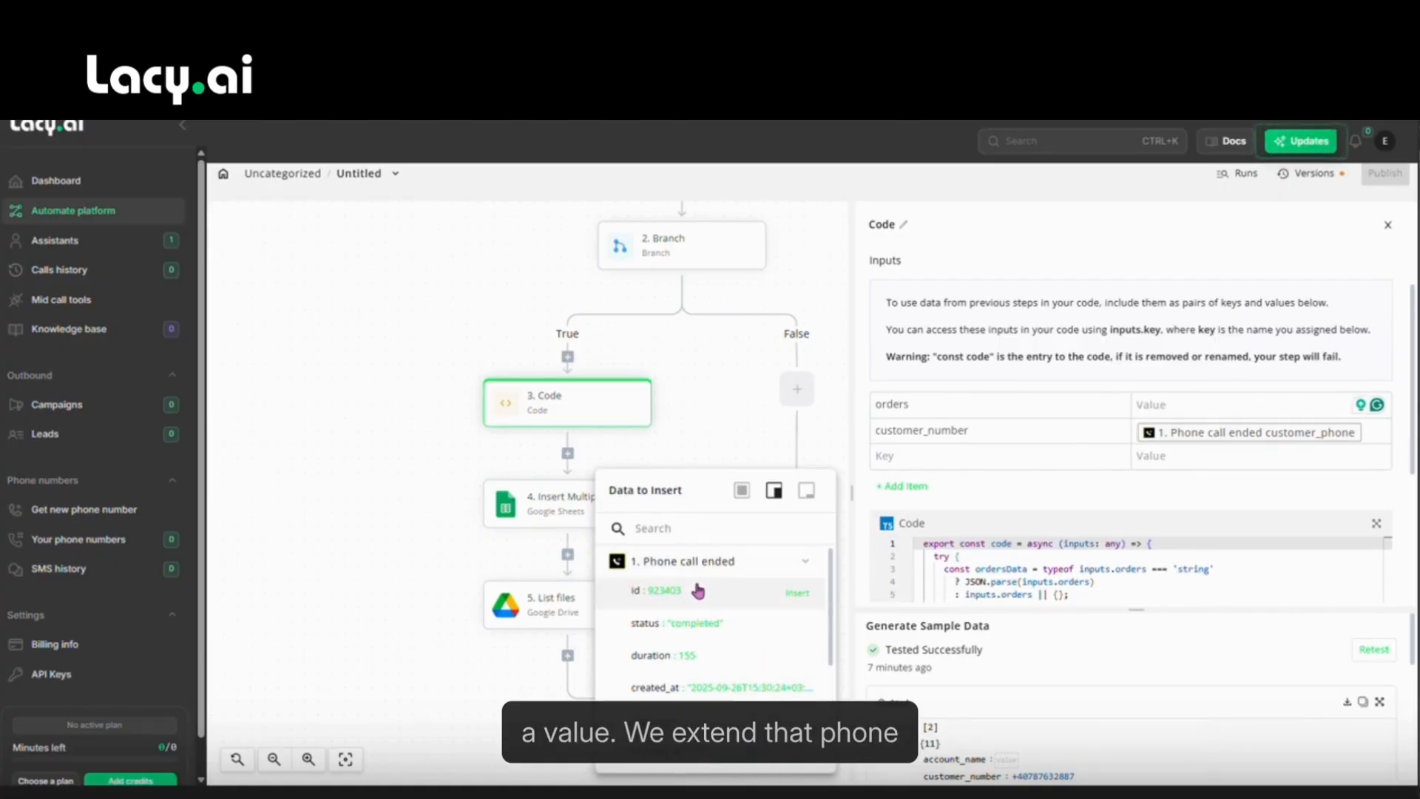
{"action": "scroll", "coordinate": [702, 592], "scroll_direction": "down", "scroll_amount": 3}
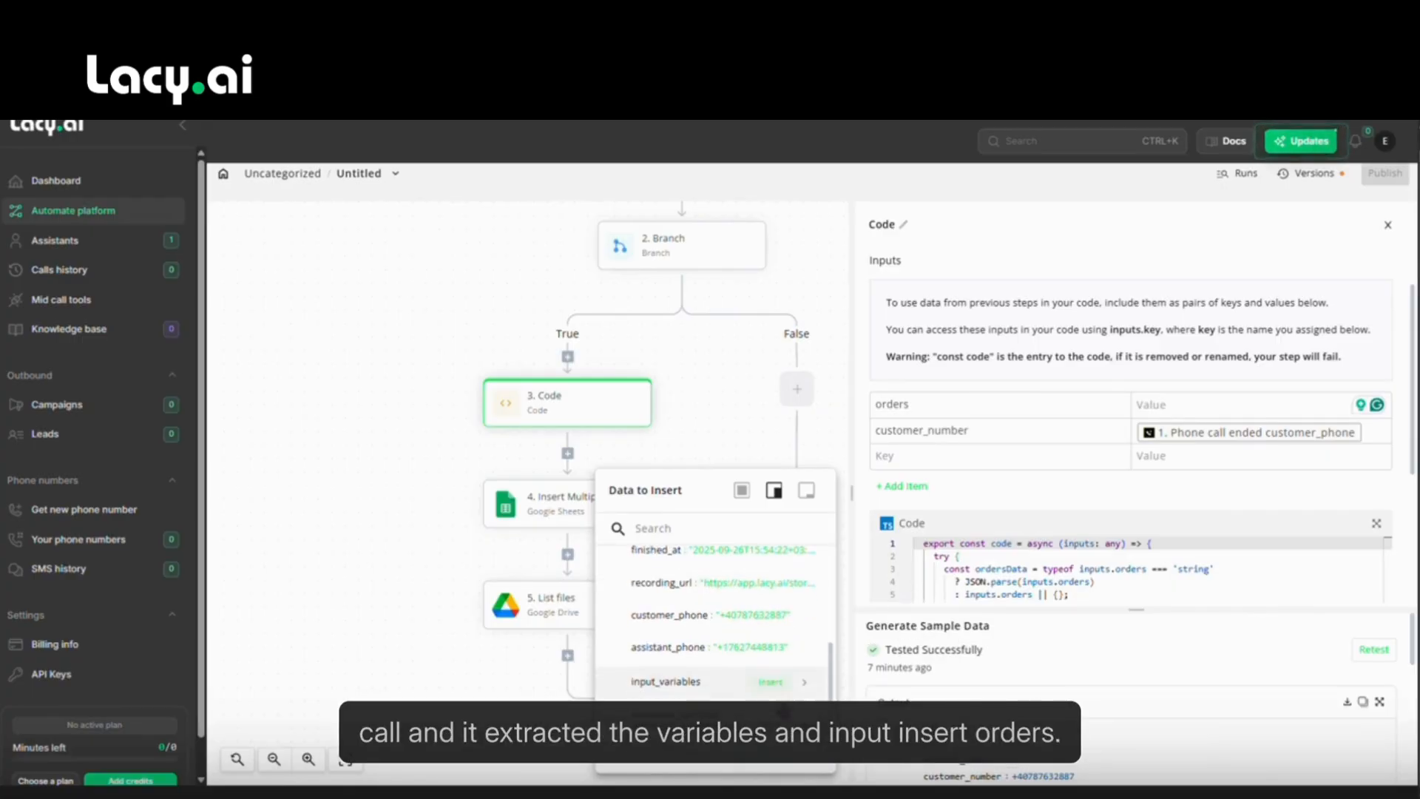
{"action": "scroll", "coordinate": [790, 693], "scroll_direction": "down", "scroll_amount": 2}
{"action": "left_click", "coordinate": [799, 691]}
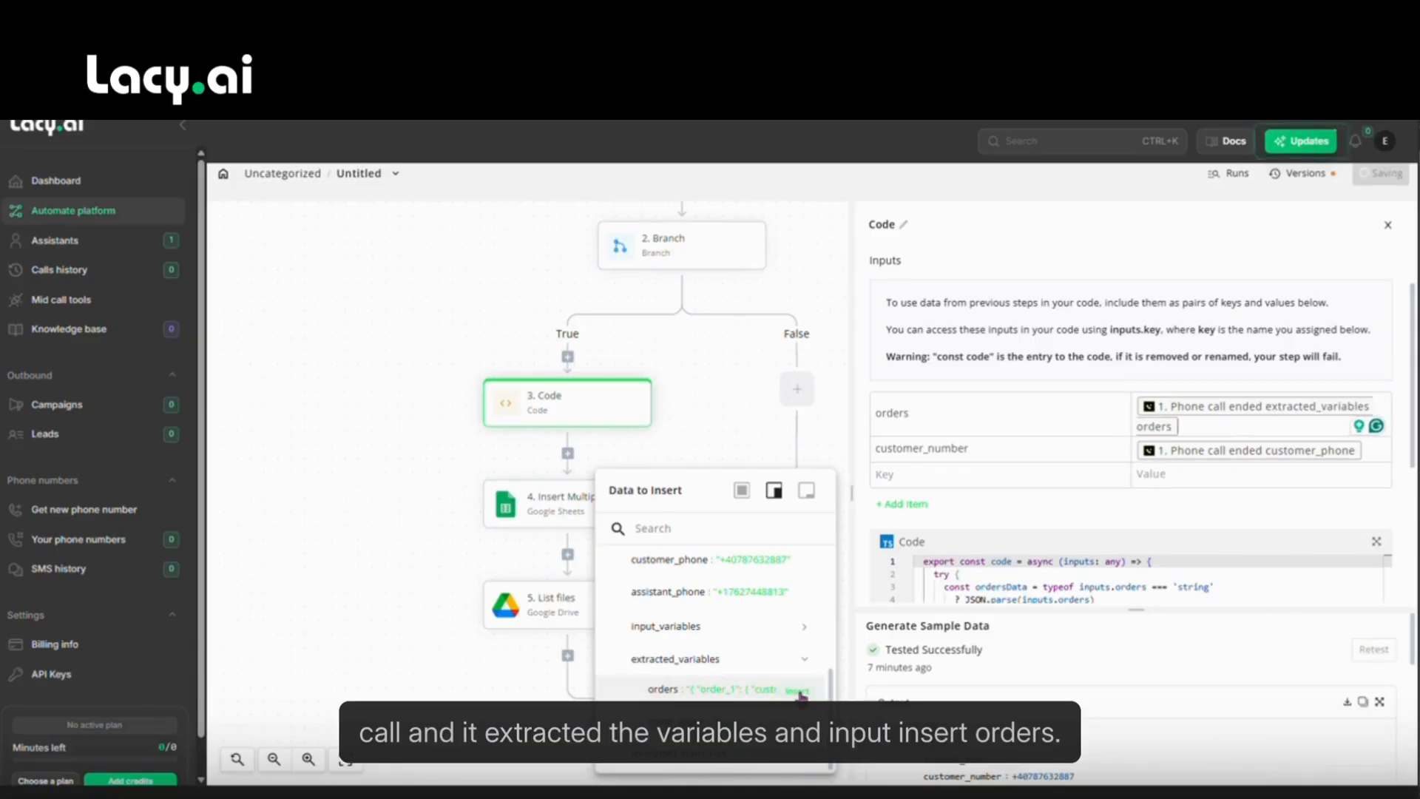
{"action": "left_click", "coordinate": [990, 451]}
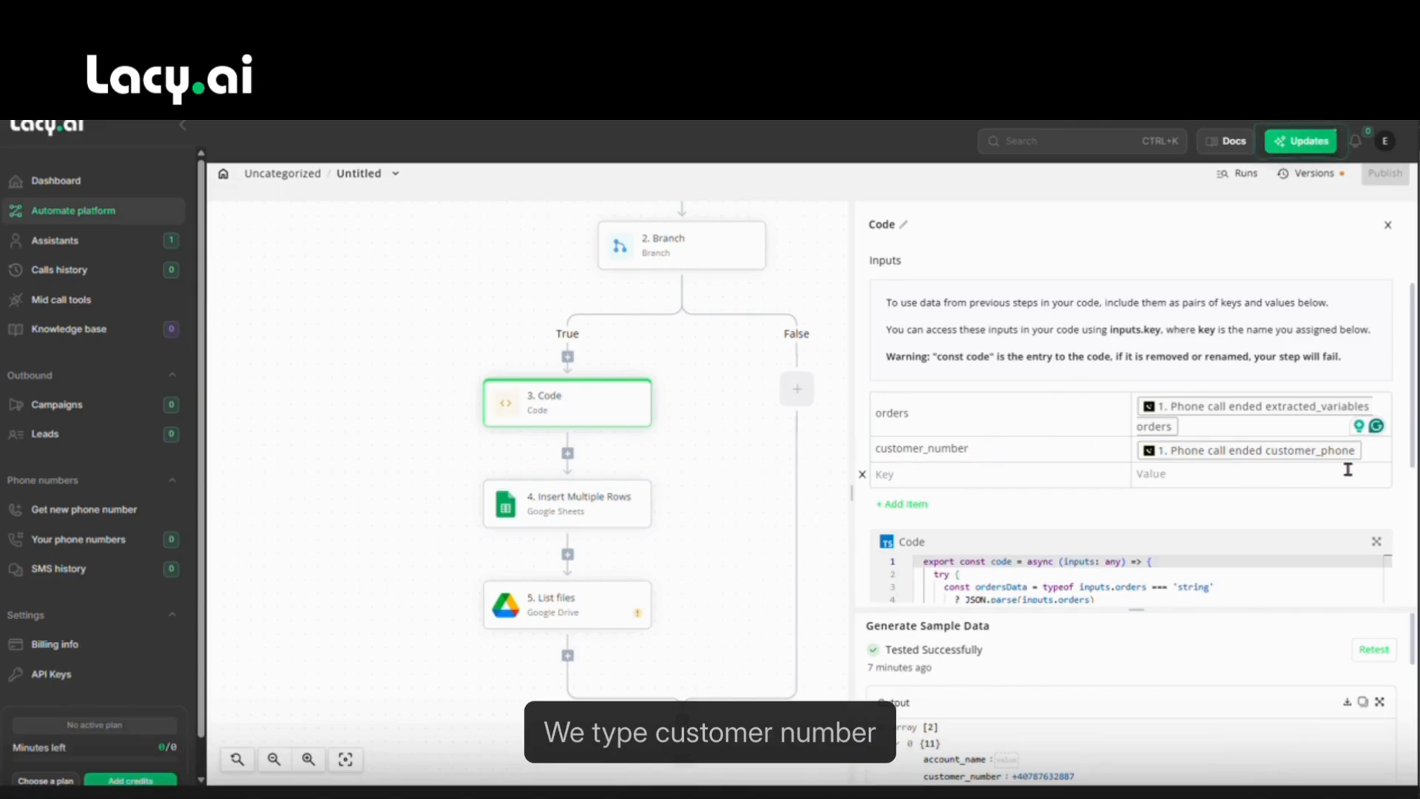
Map customer_number to the Phone call ended trigger's customer_phone.
{"action": "left_click", "coordinate": [1368, 451]}
{"action": "left_click", "coordinate": [816, 560]}
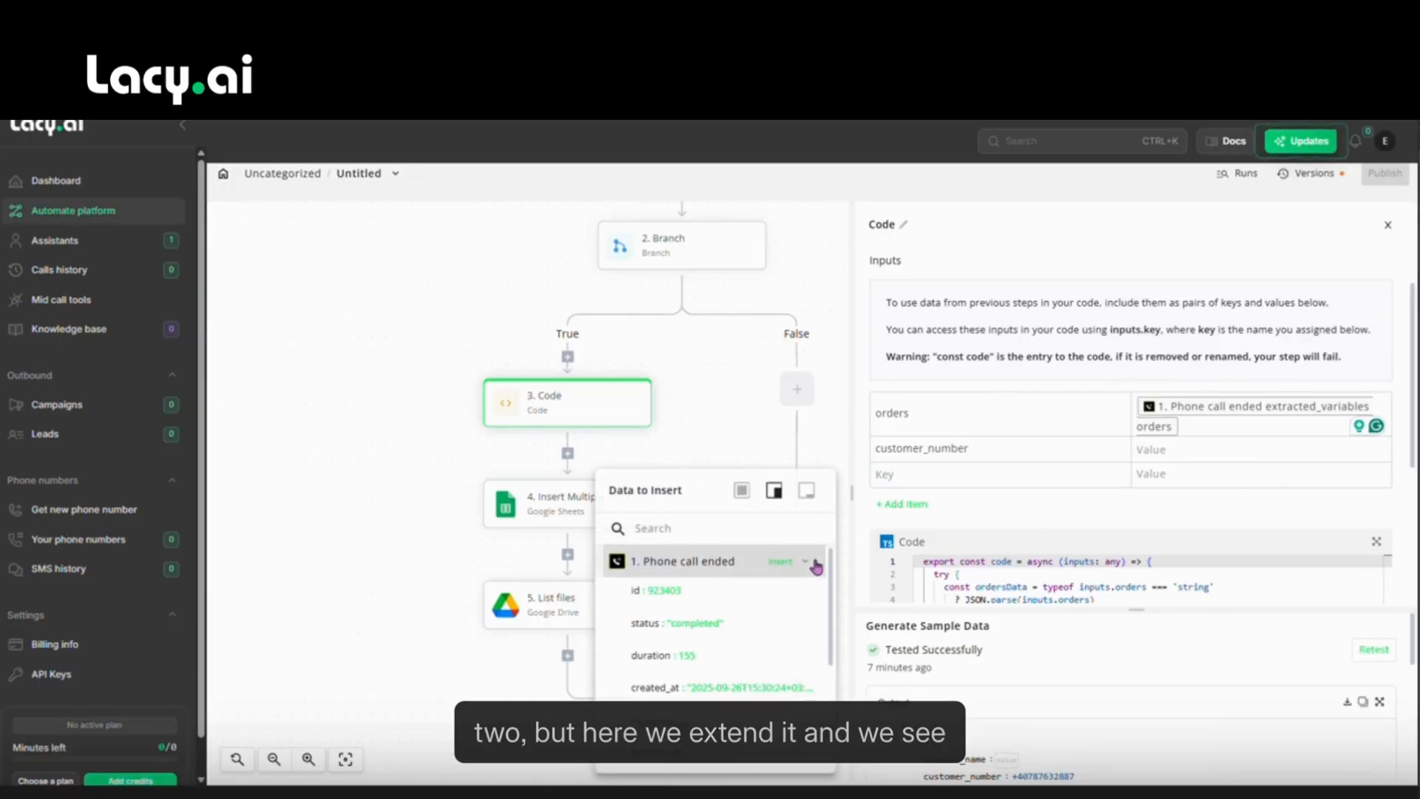
{"action": "scroll", "coordinate": [771, 595], "scroll_direction": "down", "scroll_amount": 2}
{"action": "scroll", "coordinate": [770, 595], "scroll_direction": "down", "scroll_amount": 1}
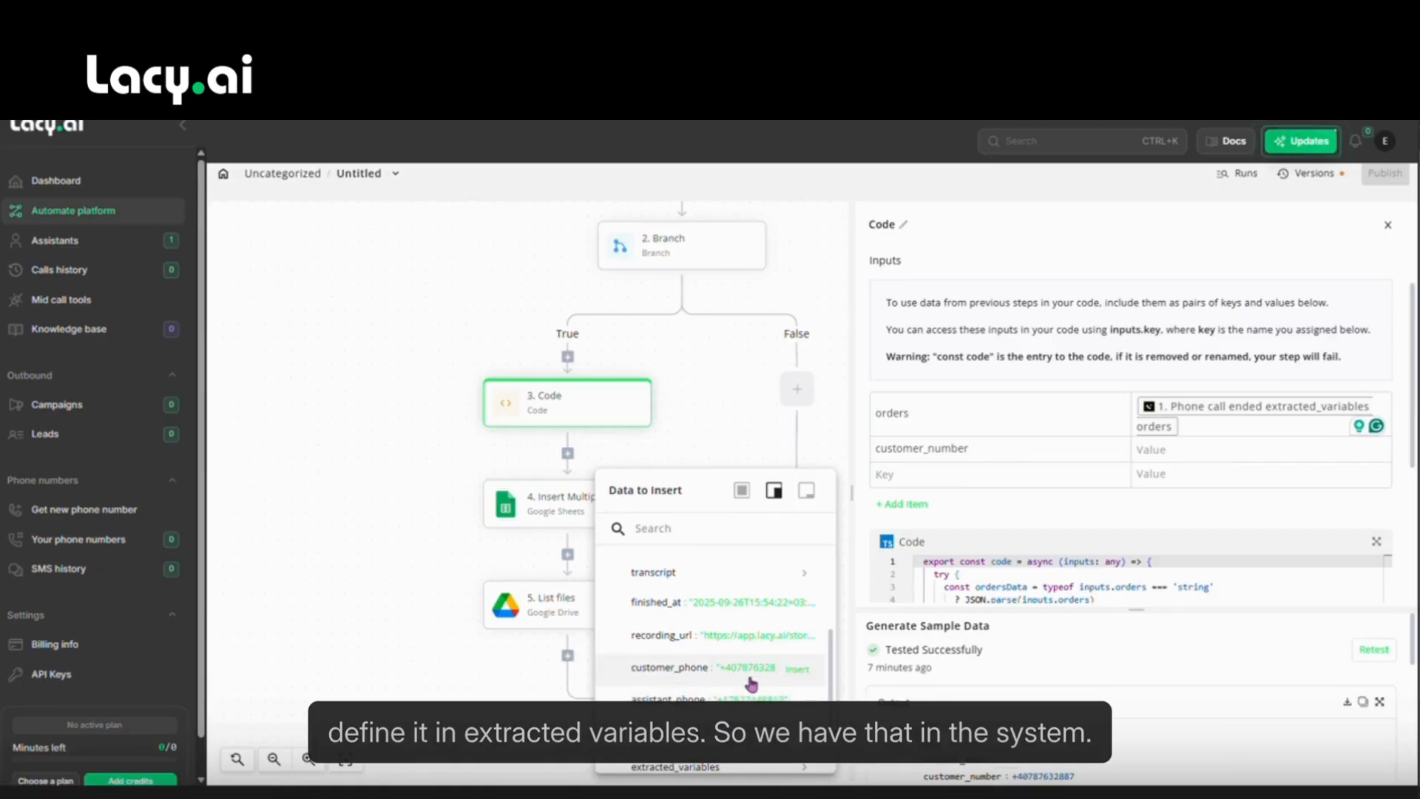
{"action": "left_click", "coordinate": [795, 670]}
{"action": "left_click", "coordinate": [1021, 512]}
{"action": "scroll", "coordinate": [1021, 512], "scroll_direction": "down", "scroll_amount": 5}
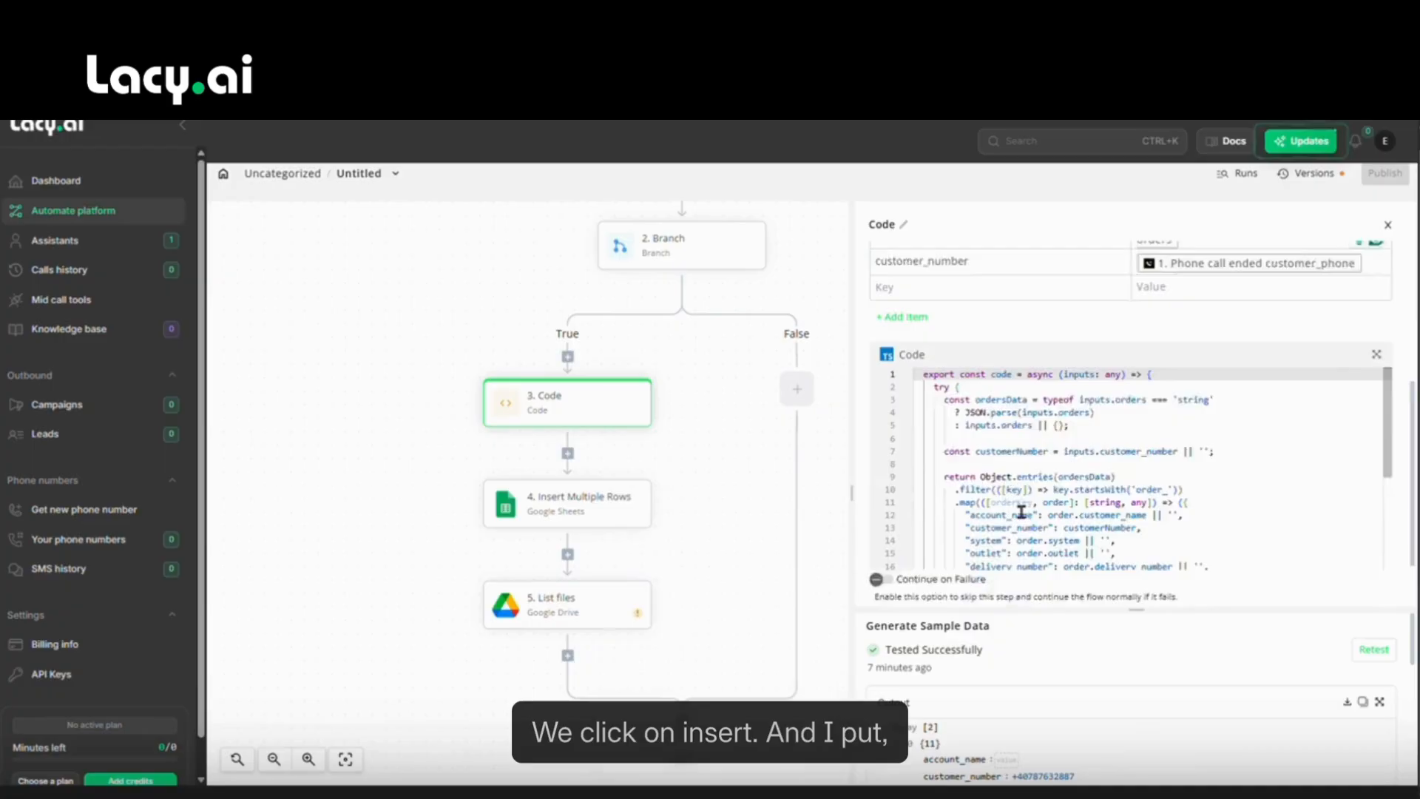
Review the pasted TypeScript in the Code step's editor.
{"action": "scroll", "coordinate": [1063, 434], "scroll_direction": "down", "scroll_amount": 2}
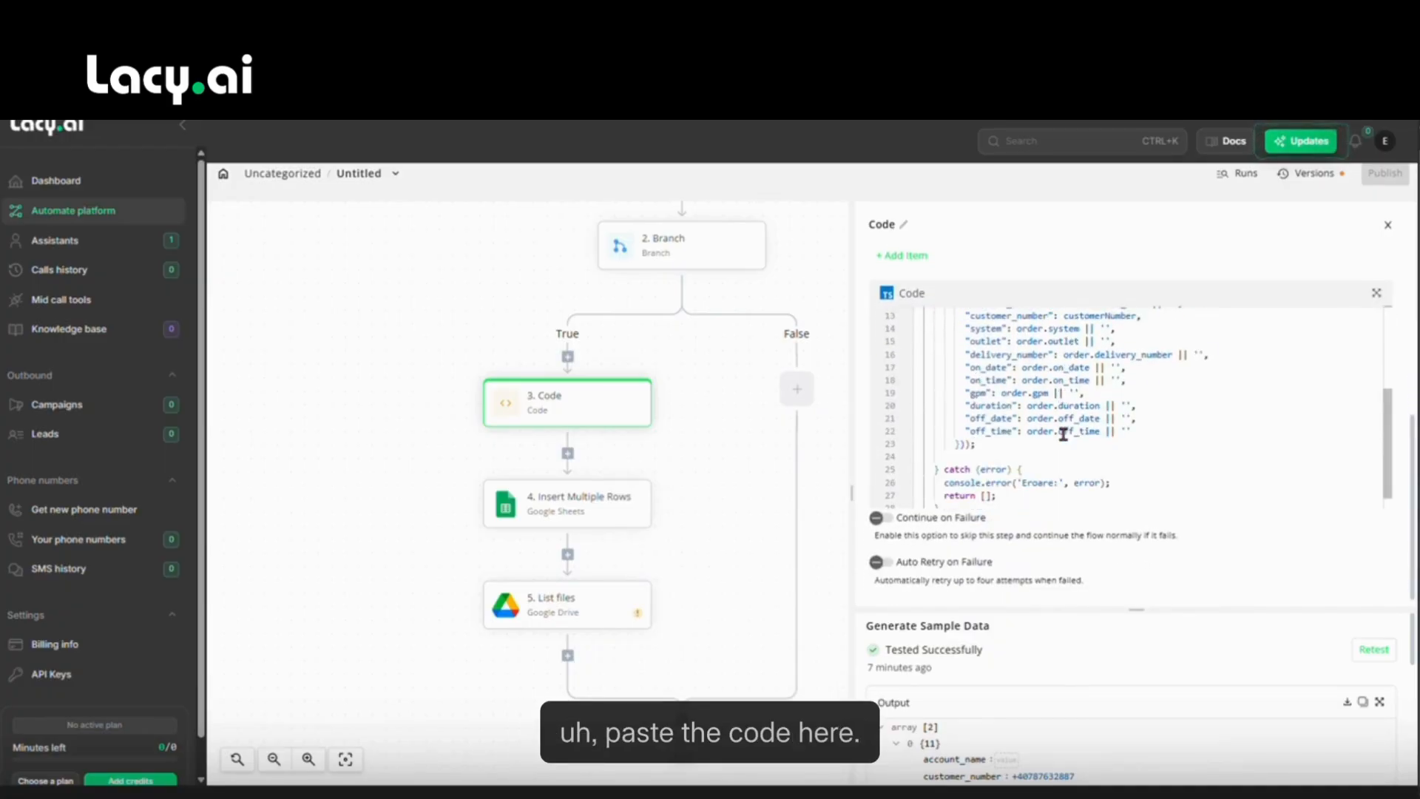
{"action": "scroll", "coordinate": [1063, 436], "scroll_direction": "up", "scroll_amount": 1}
{"action": "scroll", "coordinate": [1063, 446], "scroll_direction": "down", "scroll_amount": 2}
{"action": "scroll", "coordinate": [1059, 472], "scroll_direction": "up", "scroll_amount": 2}
{"action": "scroll", "coordinate": [1058, 473], "scroll_direction": "up", "scroll_amount": 2}
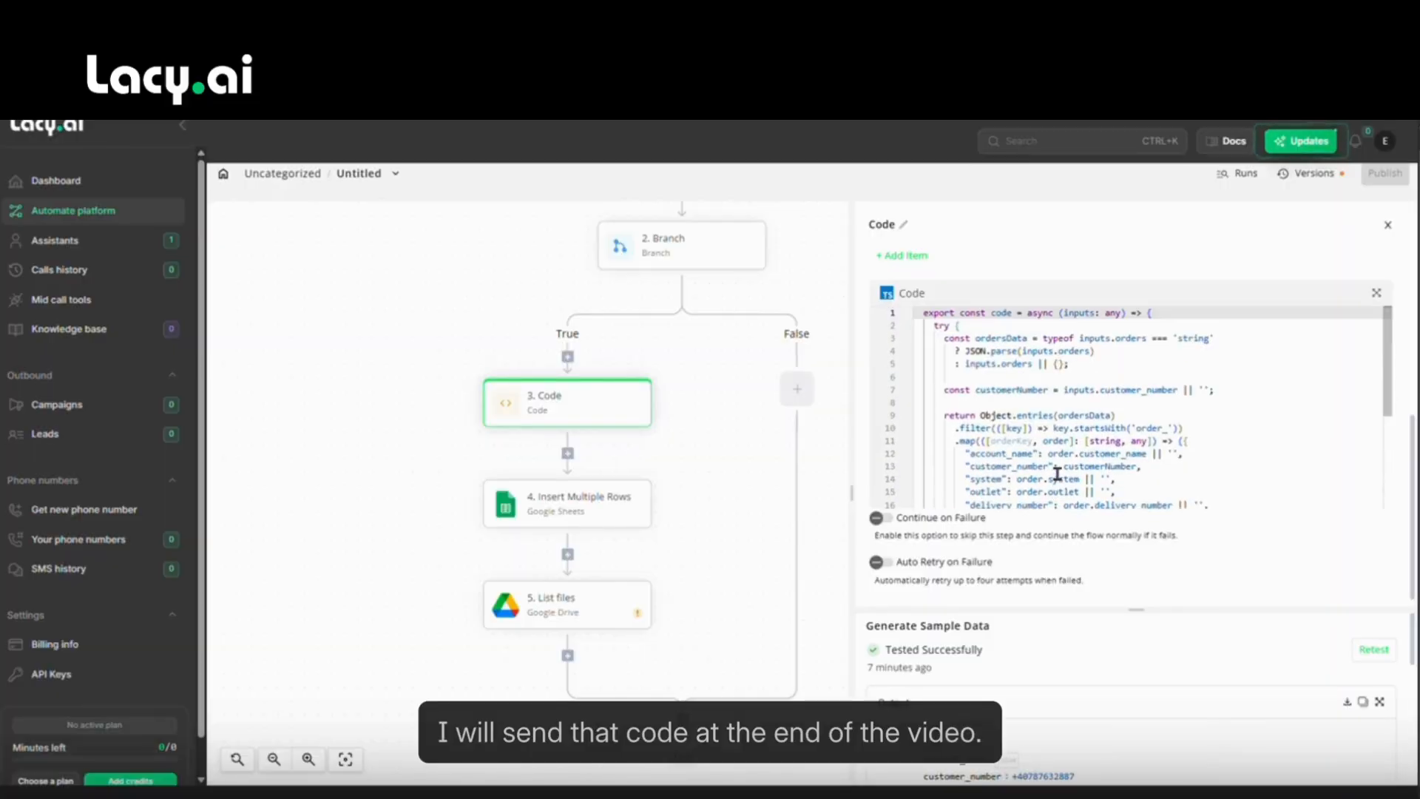
{"action": "scroll", "coordinate": [1056, 437], "scroll_direction": "down", "scroll_amount": 2}
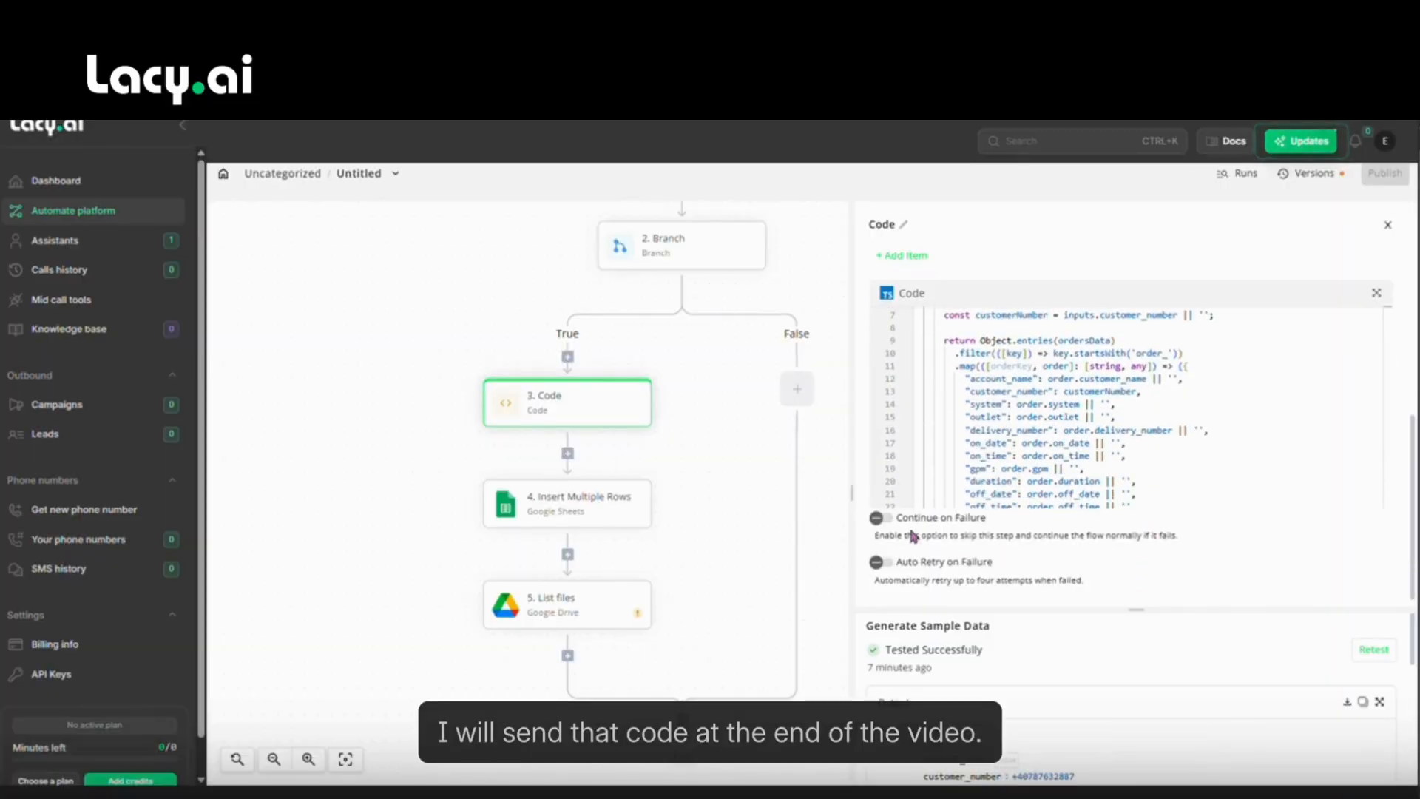
{"action": "scroll", "coordinate": [1078, 386], "scroll_direction": "up", "scroll_amount": 2}
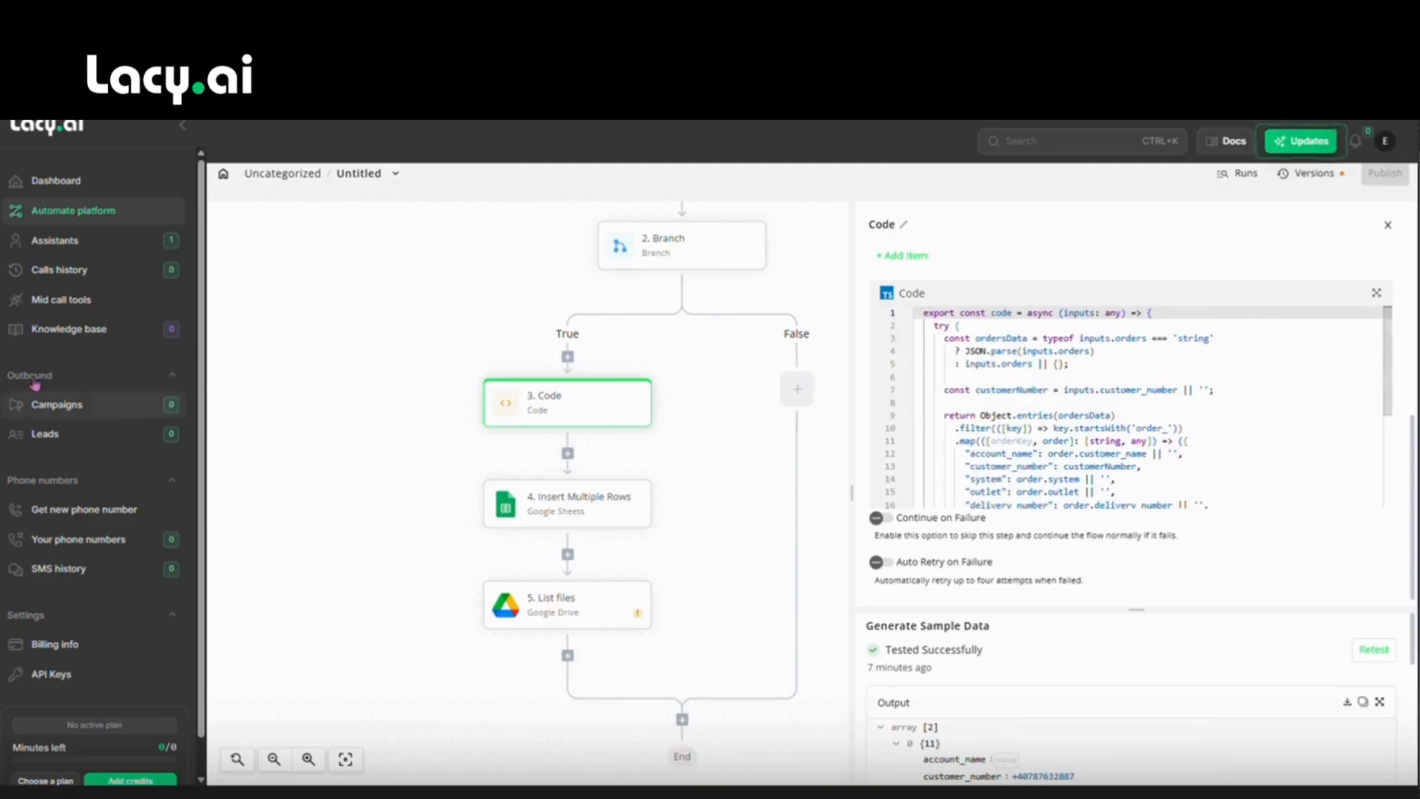
Retest the Code step, producing two order records with customer_number filled.
{"action": "left_click", "coordinate": [1374, 650]}
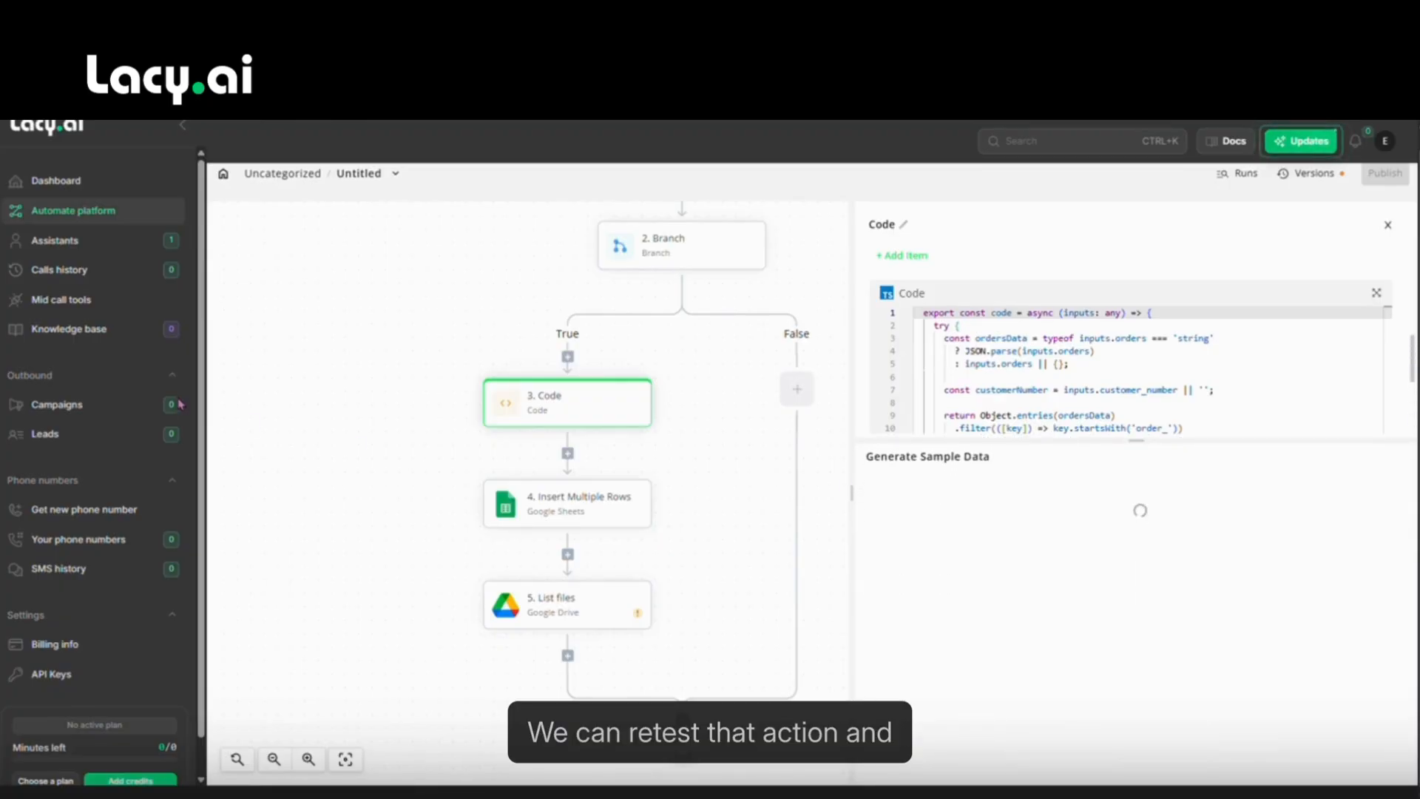
{"action": "scroll", "coordinate": [1043, 628], "scroll_direction": "down", "scroll_amount": 3}
{"action": "scroll", "coordinate": [1043, 628], "scroll_direction": "up", "scroll_amount": 2}
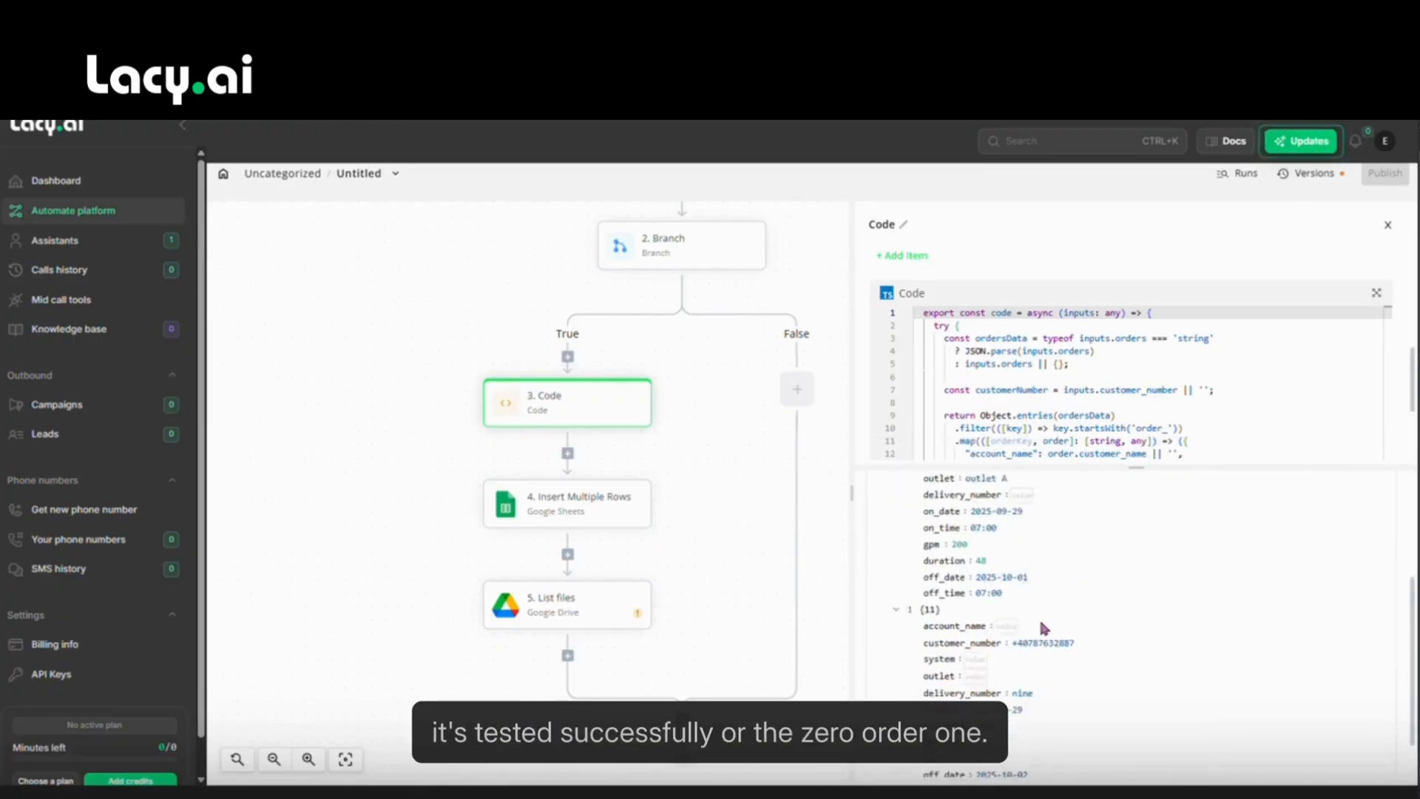
{"action": "scroll", "coordinate": [952, 522], "scroll_direction": "down", "scroll_amount": 5}
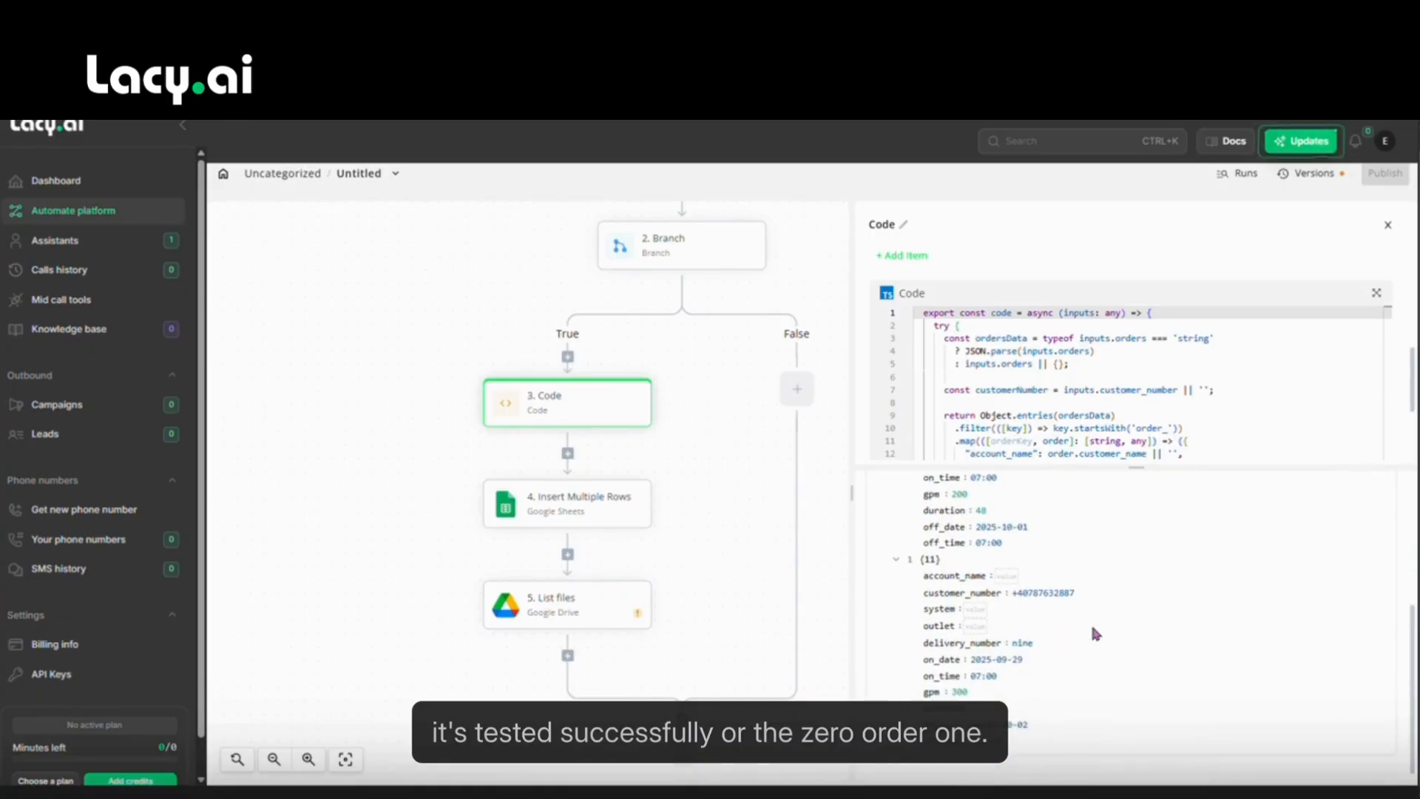
{"action": "left_click", "coordinate": [571, 512]}
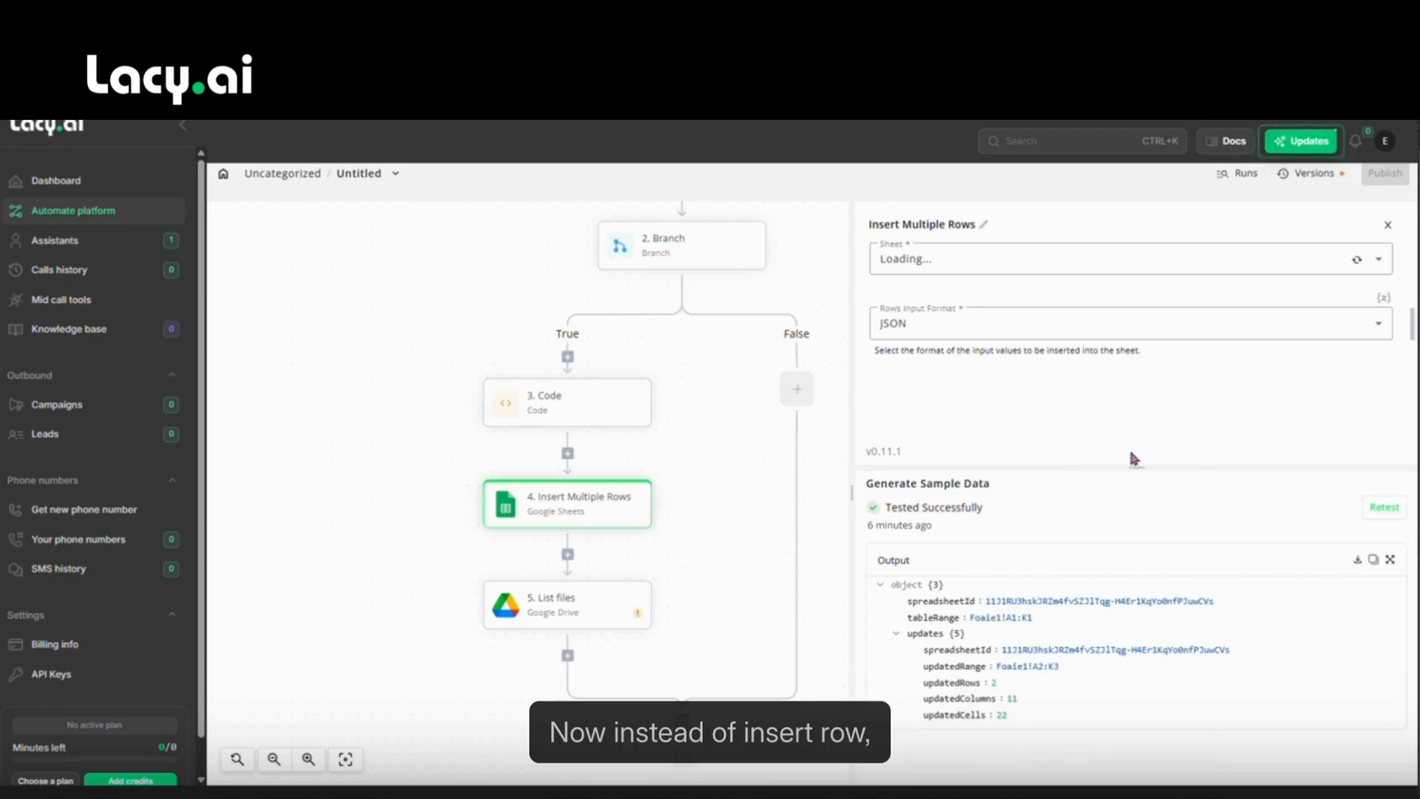
Keep Insert Multiple Rows as the Google Sheets action and JSON as the rows format.
{"action": "scroll", "coordinate": [1021, 326], "scroll_direction": "up", "scroll_amount": 1}
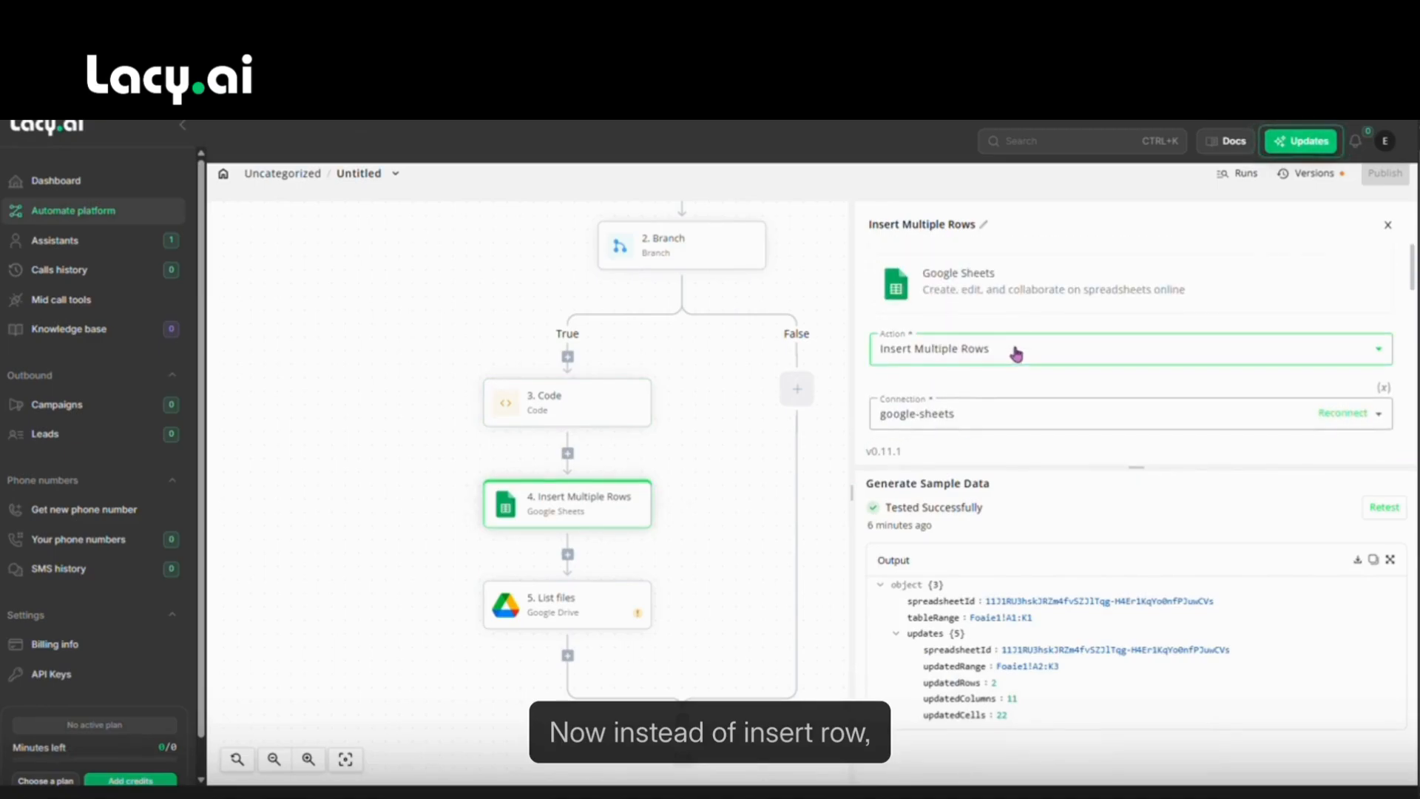
{"action": "left_click", "coordinate": [1014, 349]}
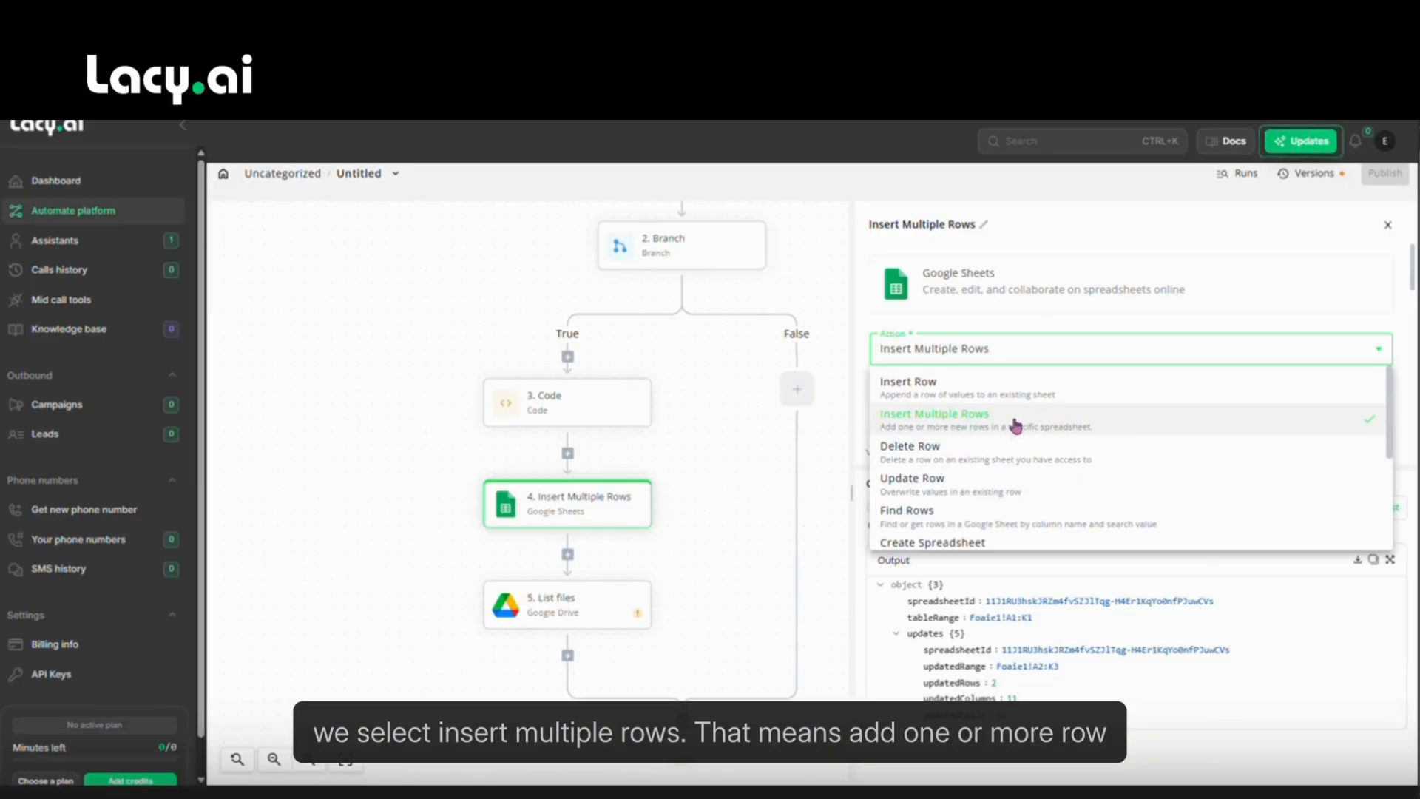
{"action": "left_click", "coordinate": [1040, 348]}
{"action": "scroll", "coordinate": [1139, 447], "scroll_direction": "down", "scroll_amount": 1}
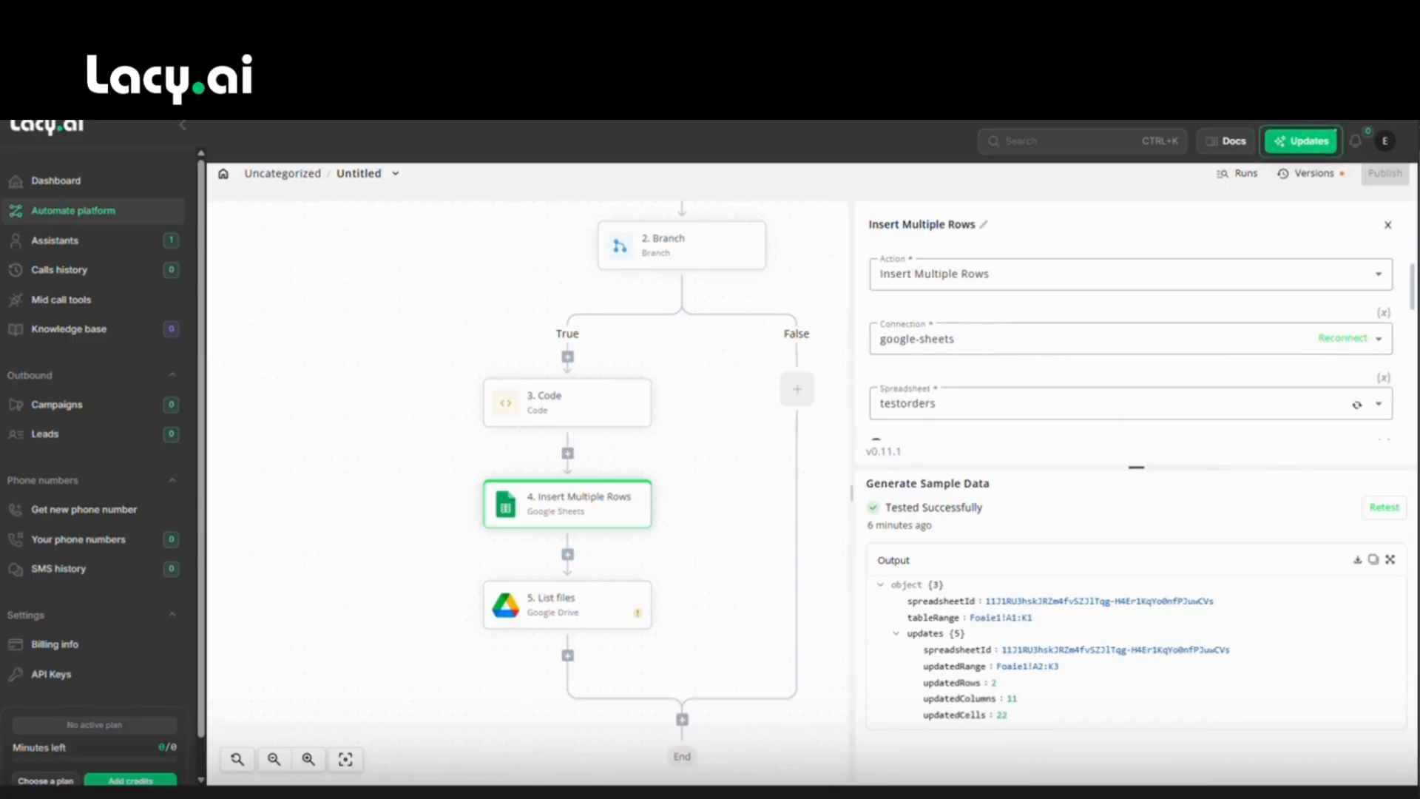
{"action": "scroll", "coordinate": [981, 418], "scroll_direction": "down", "scroll_amount": 1}
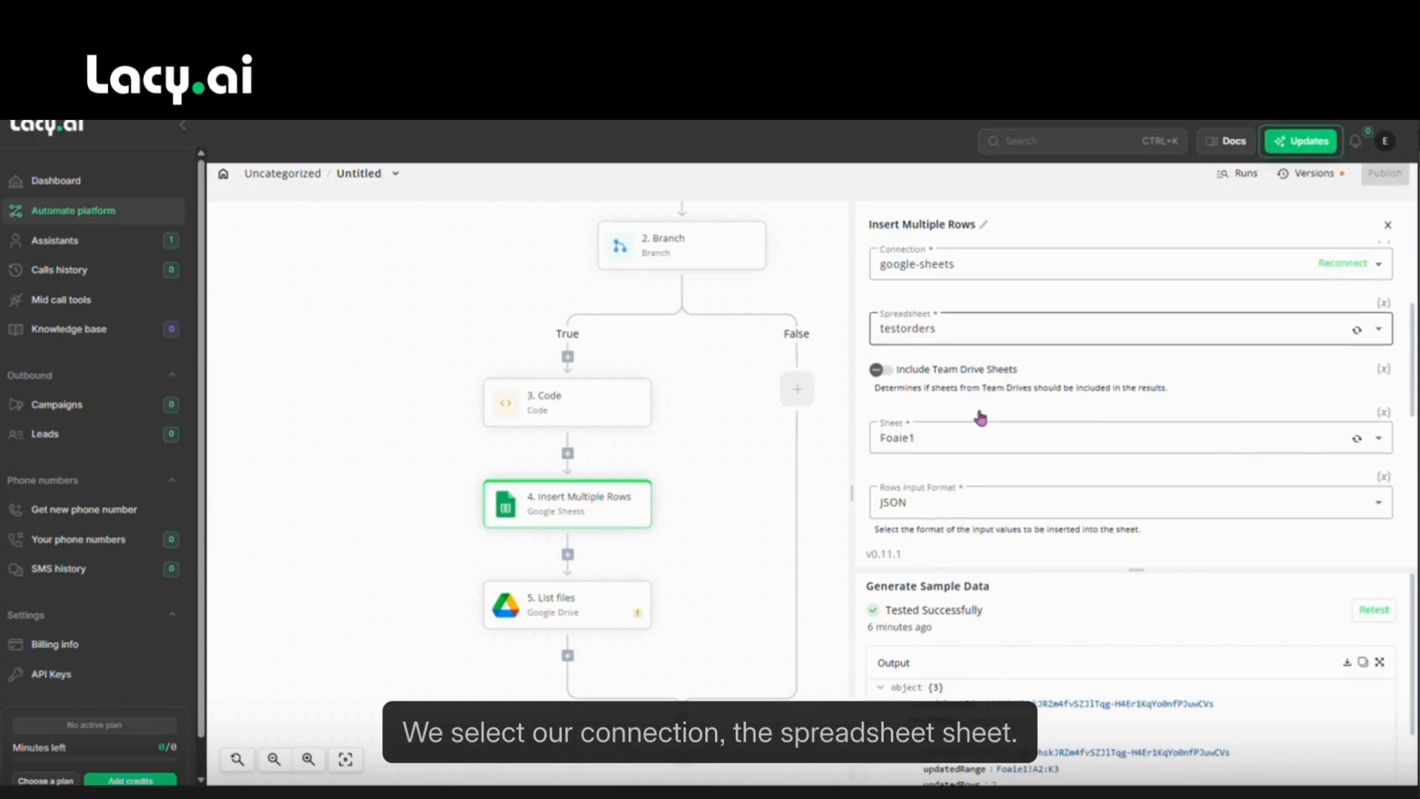
{"action": "scroll", "coordinate": [897, 441], "scroll_direction": "down", "scroll_amount": 1}
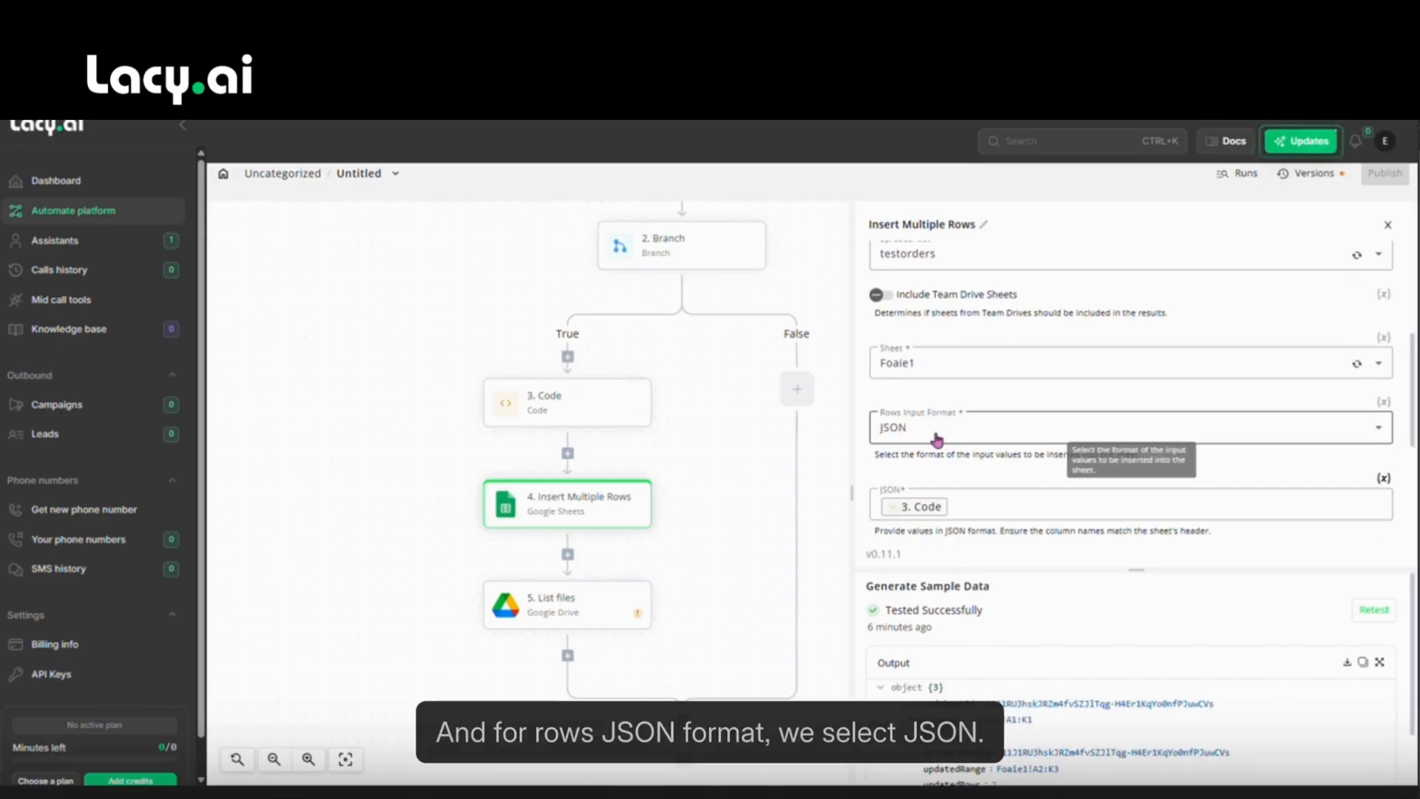
{"action": "left_click", "coordinate": [937, 438]}
{"action": "left_click", "coordinate": [938, 432]}
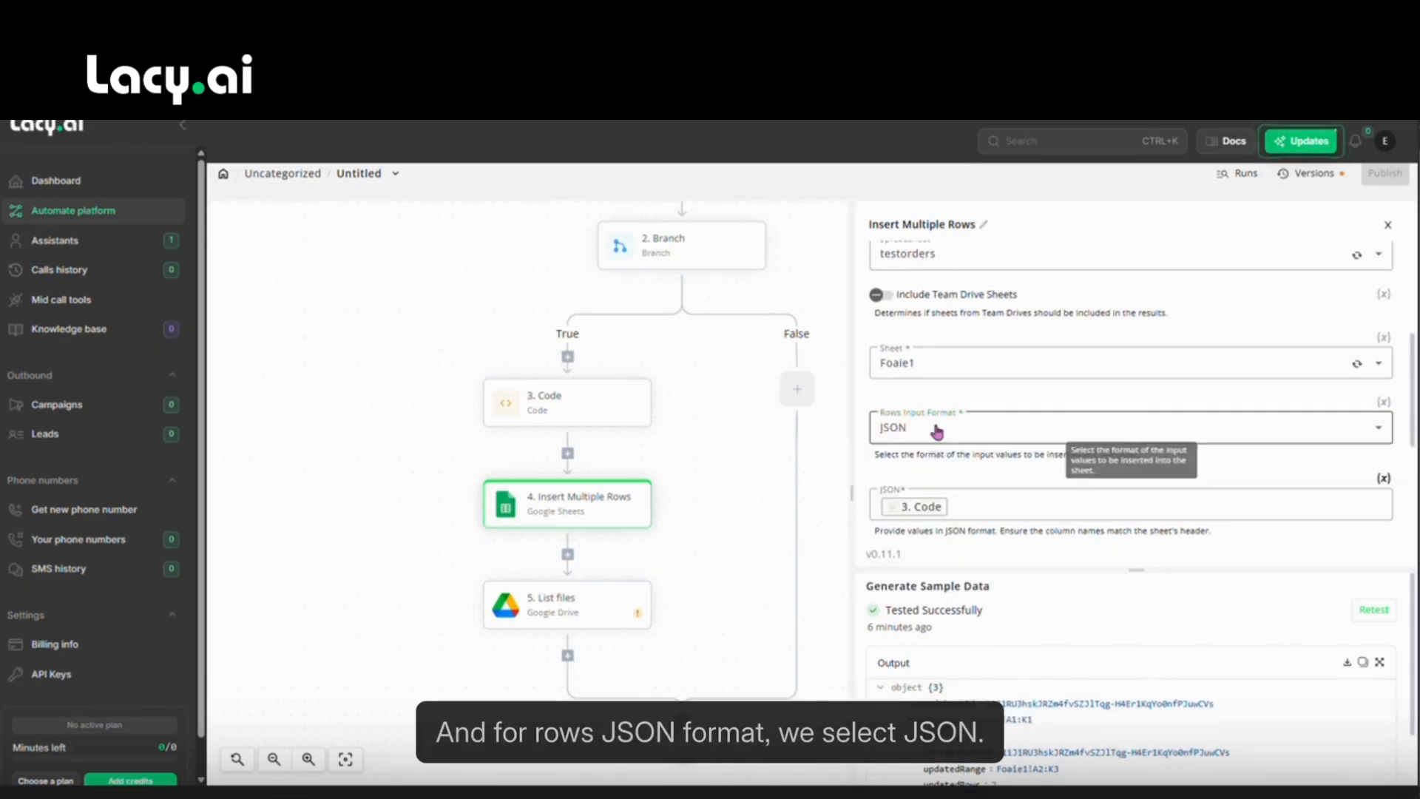
Fill the JSON rows with the 3. Code output and retest, updating rows A2:K3.
{"action": "left_click", "coordinate": [960, 504]}
{"action": "key", "text": "BackSpace"}
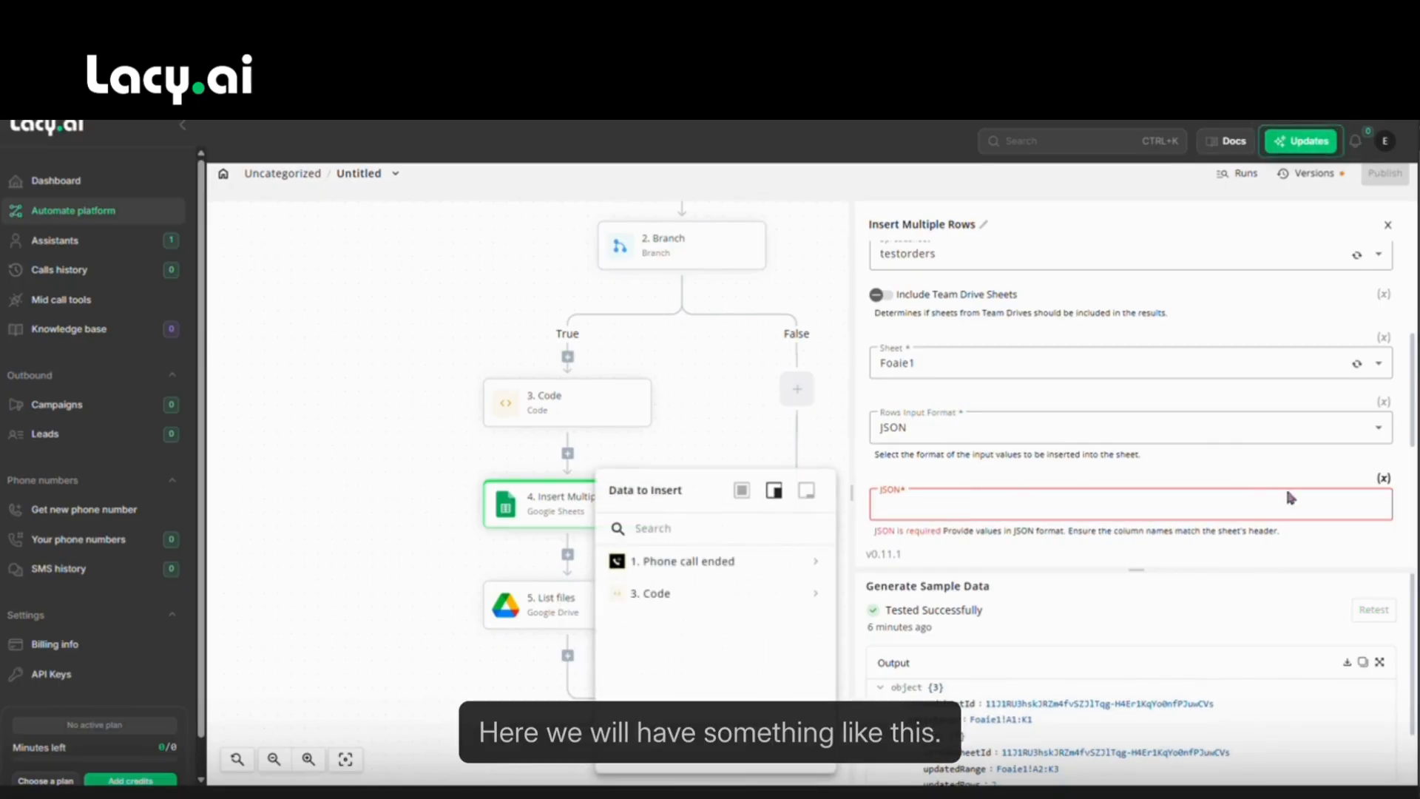
{"action": "left_click", "coordinate": [1382, 478]}
{"action": "scroll", "coordinate": [1030, 520], "scroll_direction": "down", "scroll_amount": 2}
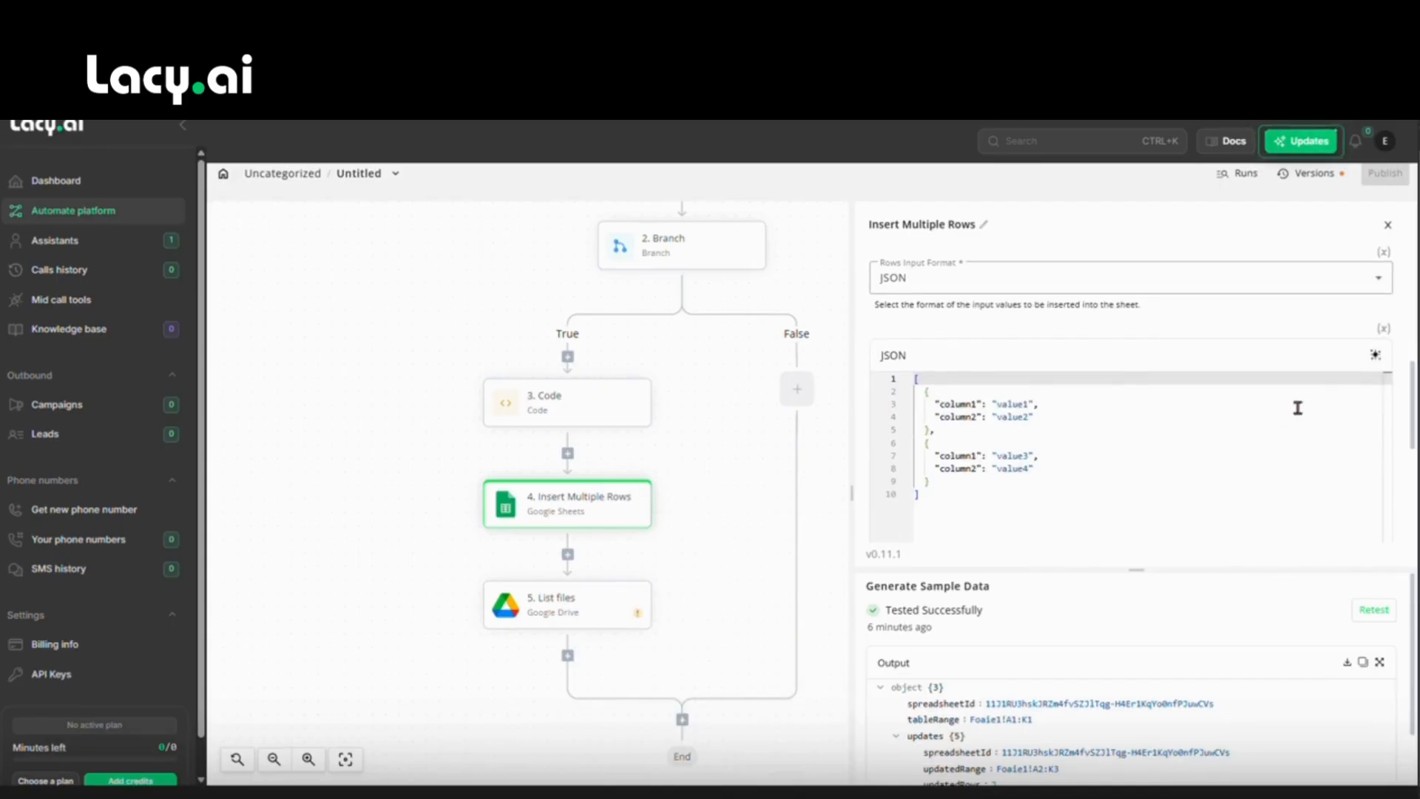
{"action": "left_click", "coordinate": [1384, 327]}
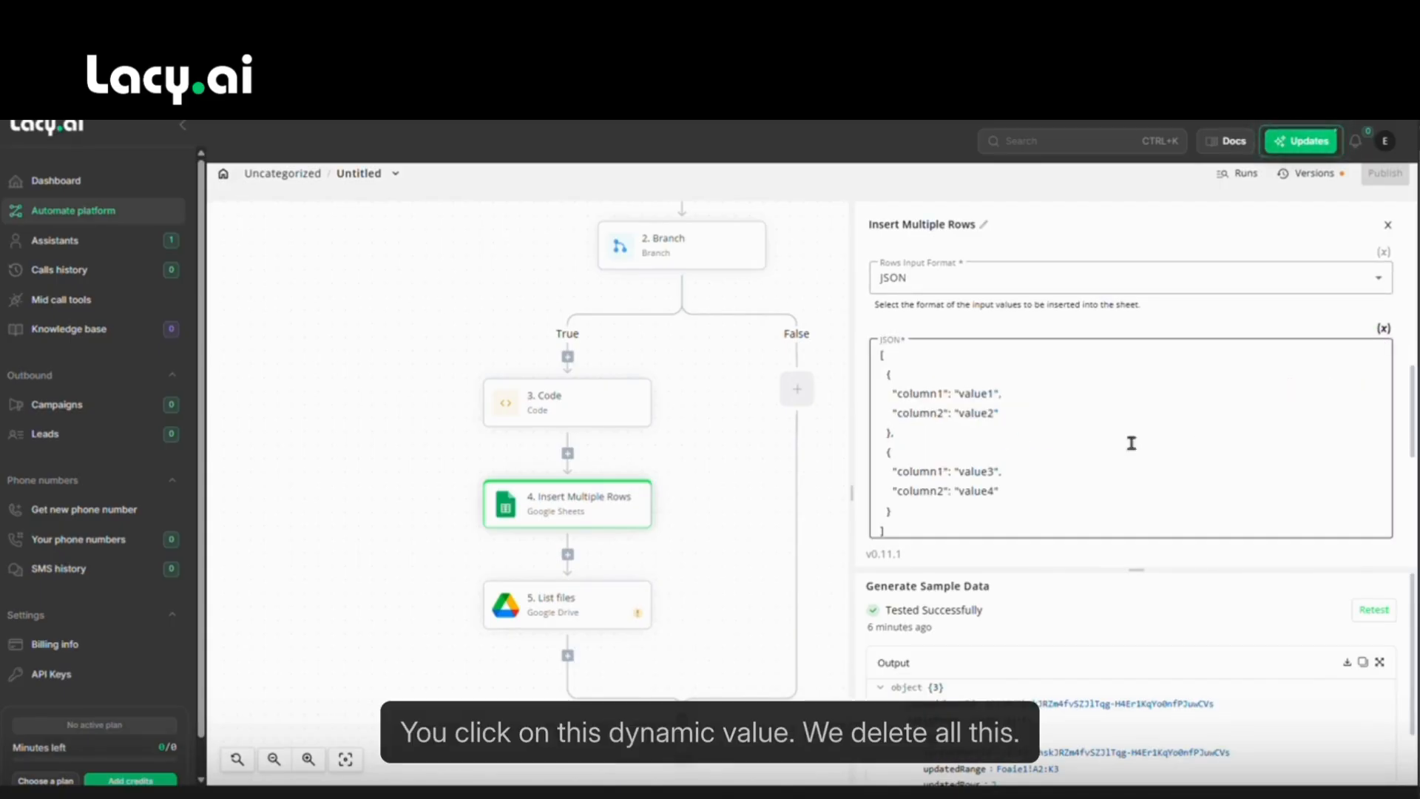
{"action": "left_click", "coordinate": [1081, 454]}
{"action": "key", "text": "ctrl+a"}
{"action": "key", "text": "BackSpace"}
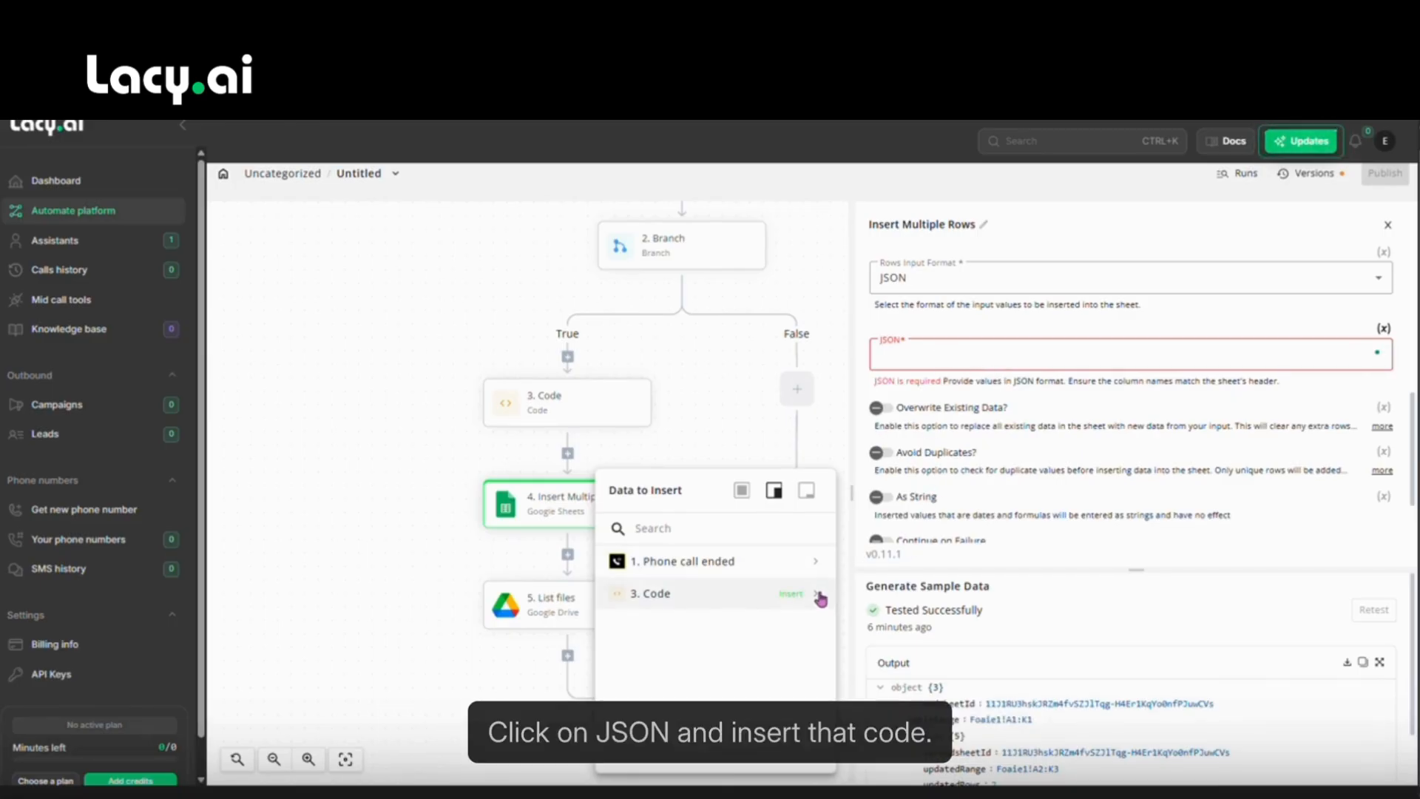
{"action": "left_click", "coordinate": [790, 598]}
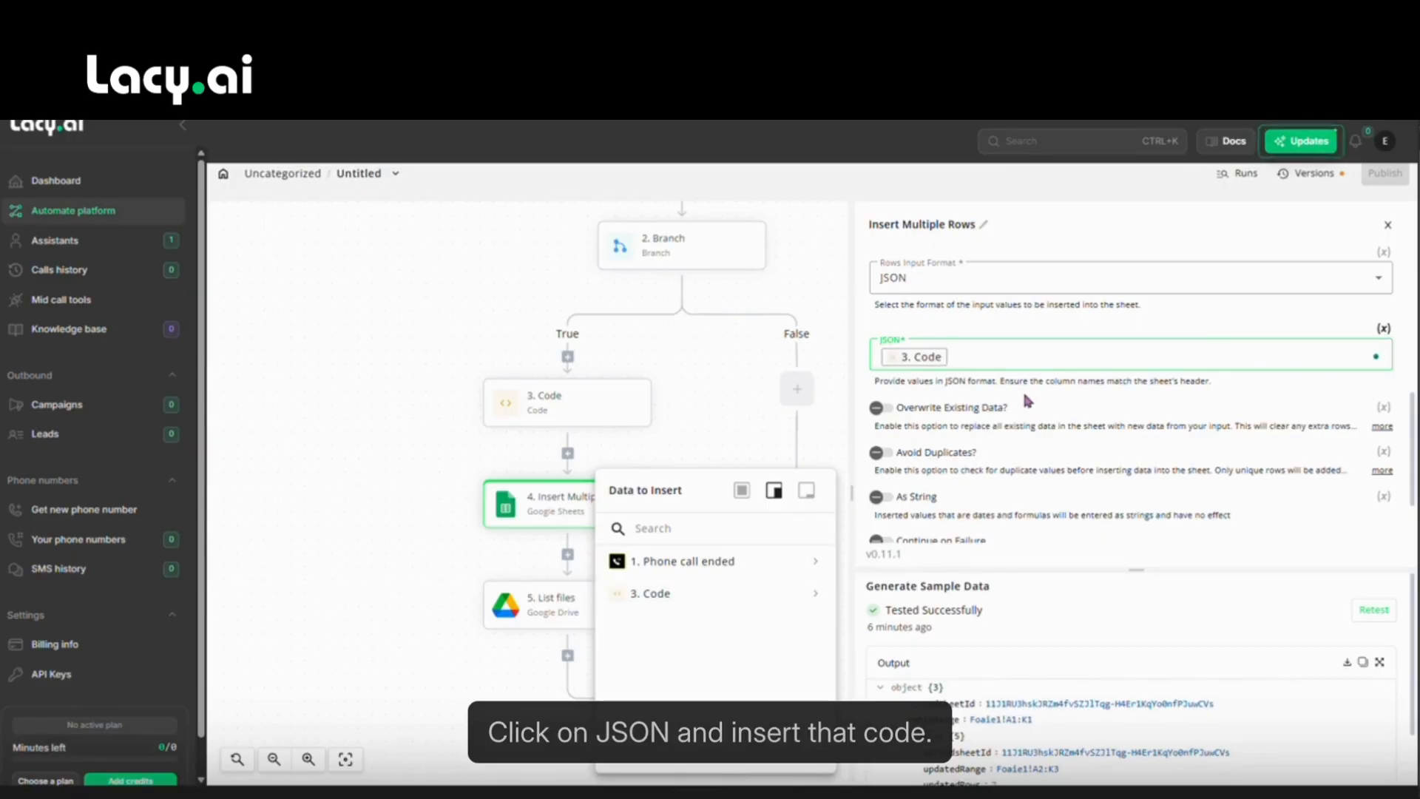
{"action": "scroll", "coordinate": [1027, 401], "scroll_direction": "down", "scroll_amount": 1}
{"action": "left_click", "coordinate": [1374, 609]}
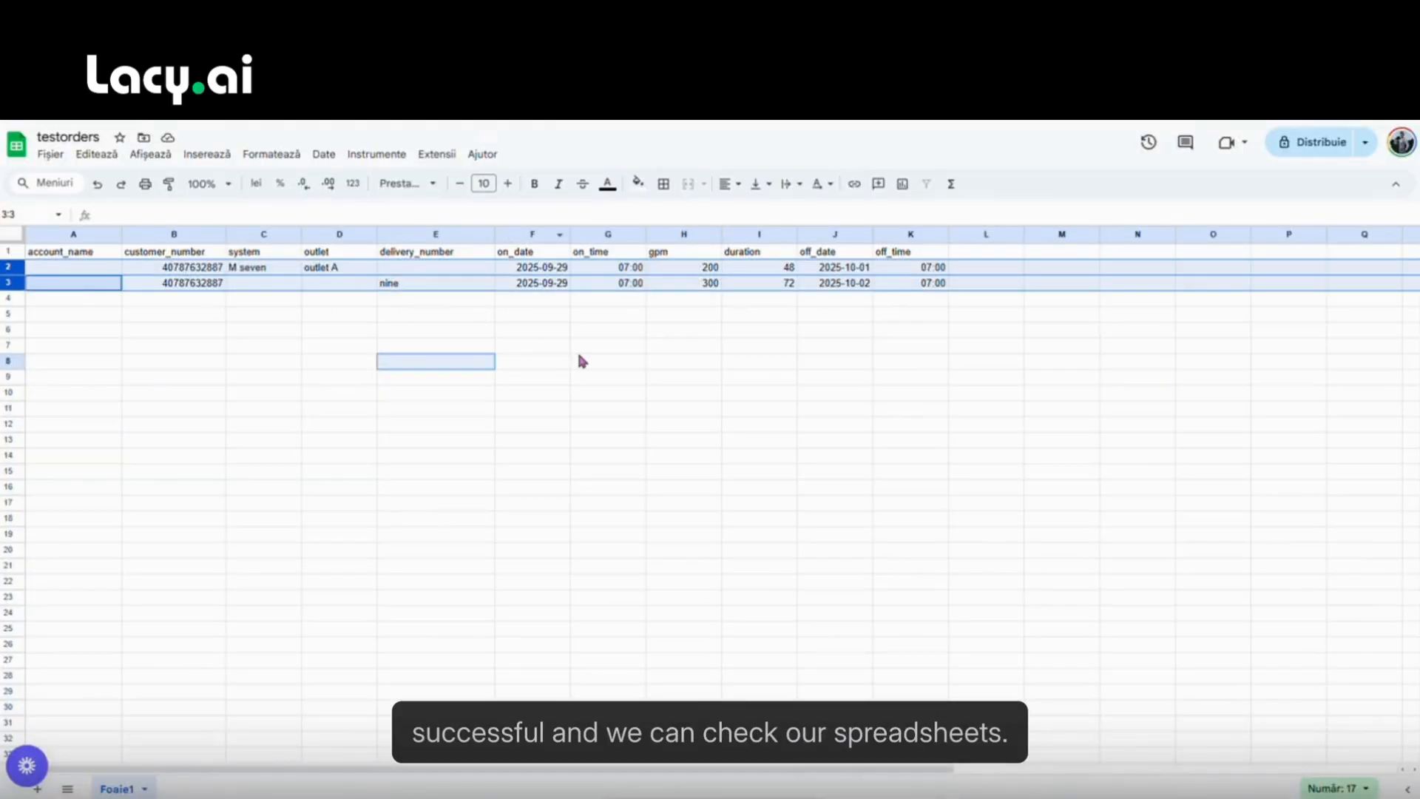
Add a Google Drive step after Insert Multiple Rows with the List files action.
{"action": "left_click", "coordinate": [580, 348]}
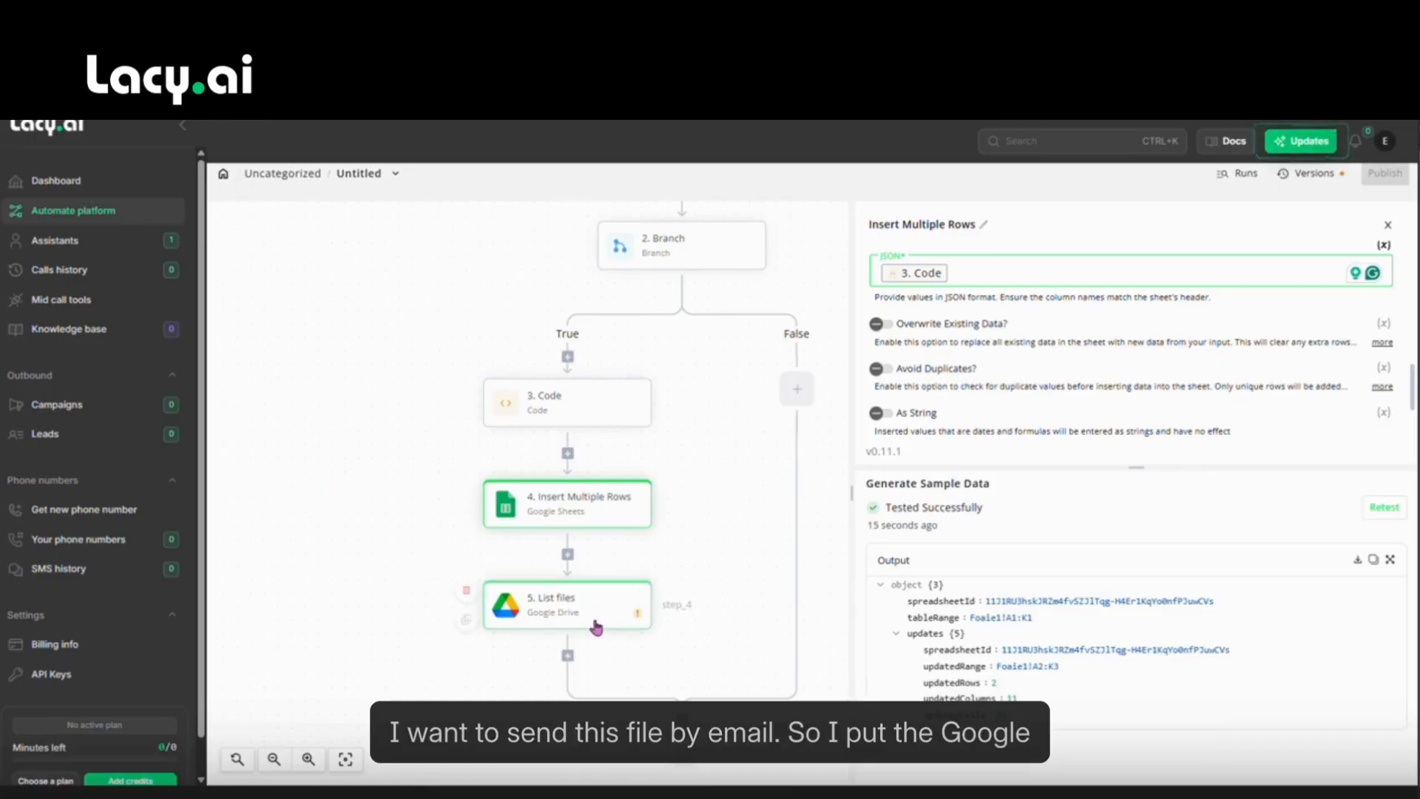
{"action": "left_click", "coordinate": [584, 613]}
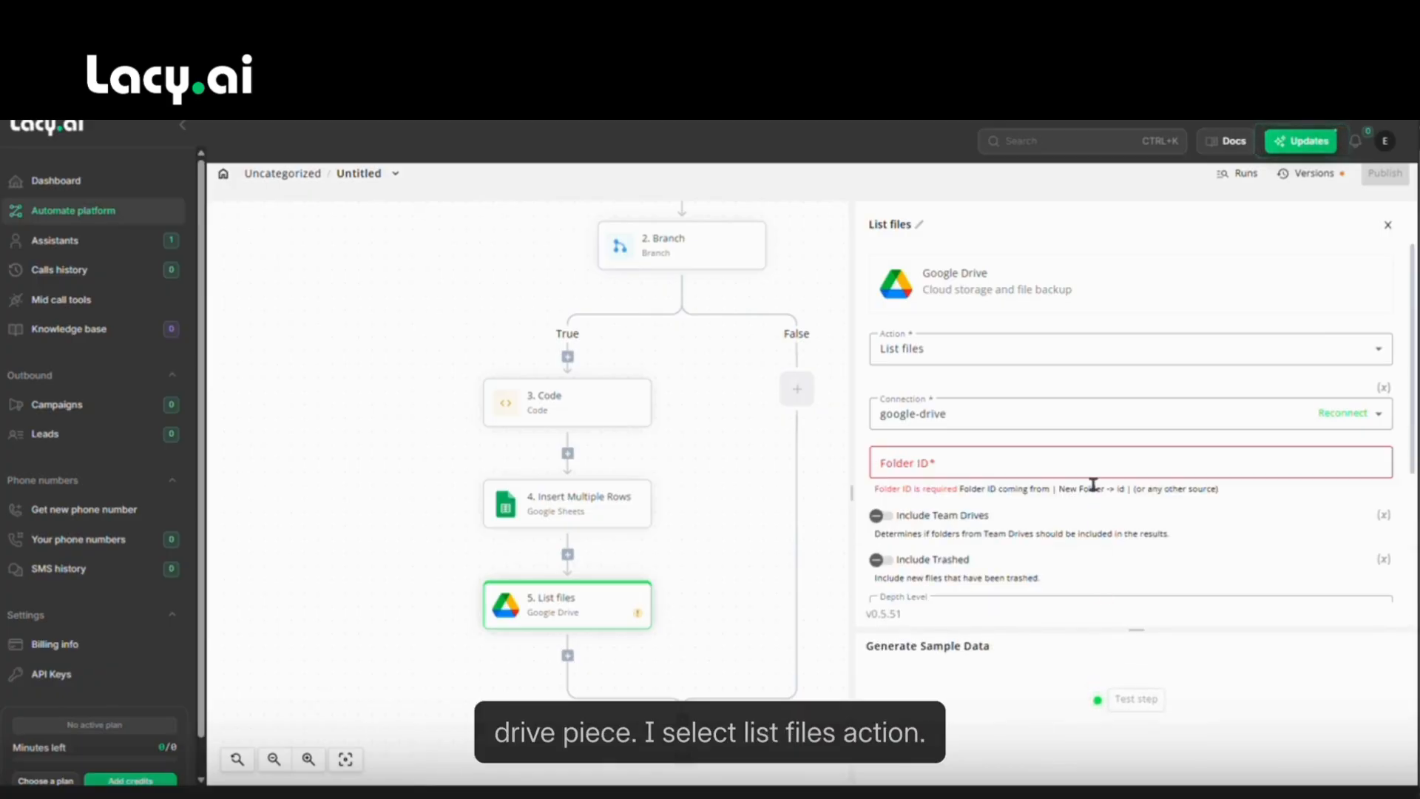
{"action": "left_click", "coordinate": [925, 355]}
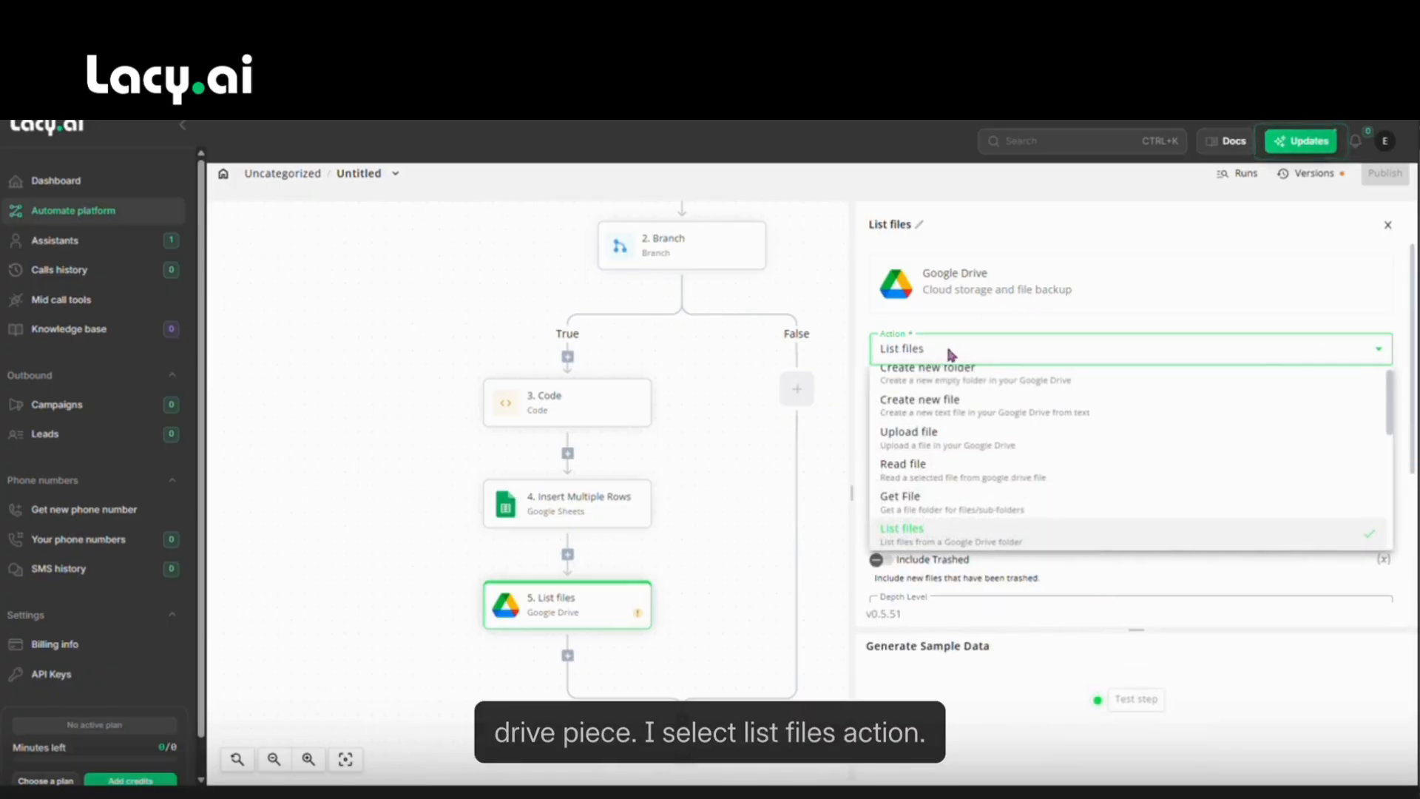
{"action": "left_click", "coordinate": [949, 356]}
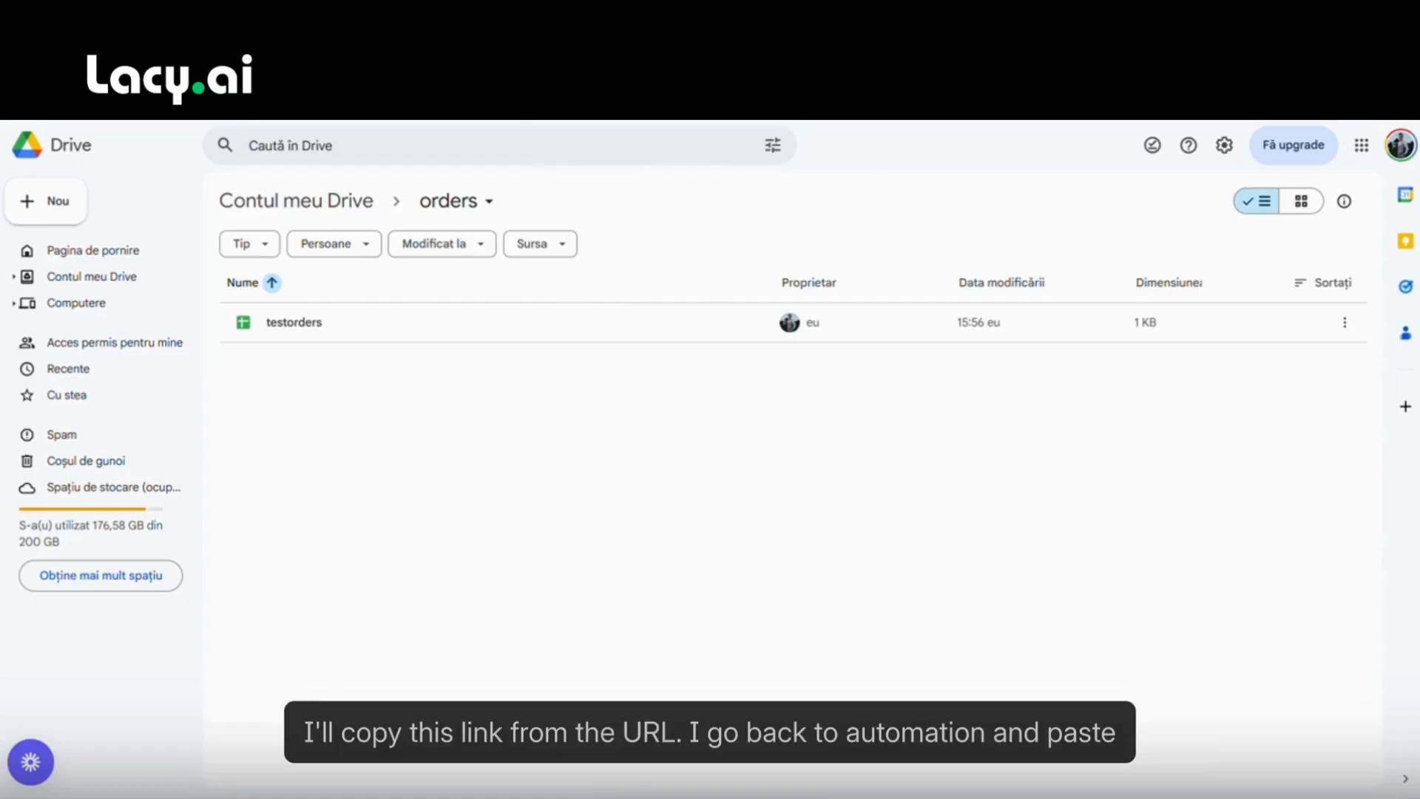
Paste the orders folder ID, enable Download Files, and test the List files step.
{"action": "key", "text": "ctrl+Tab"}
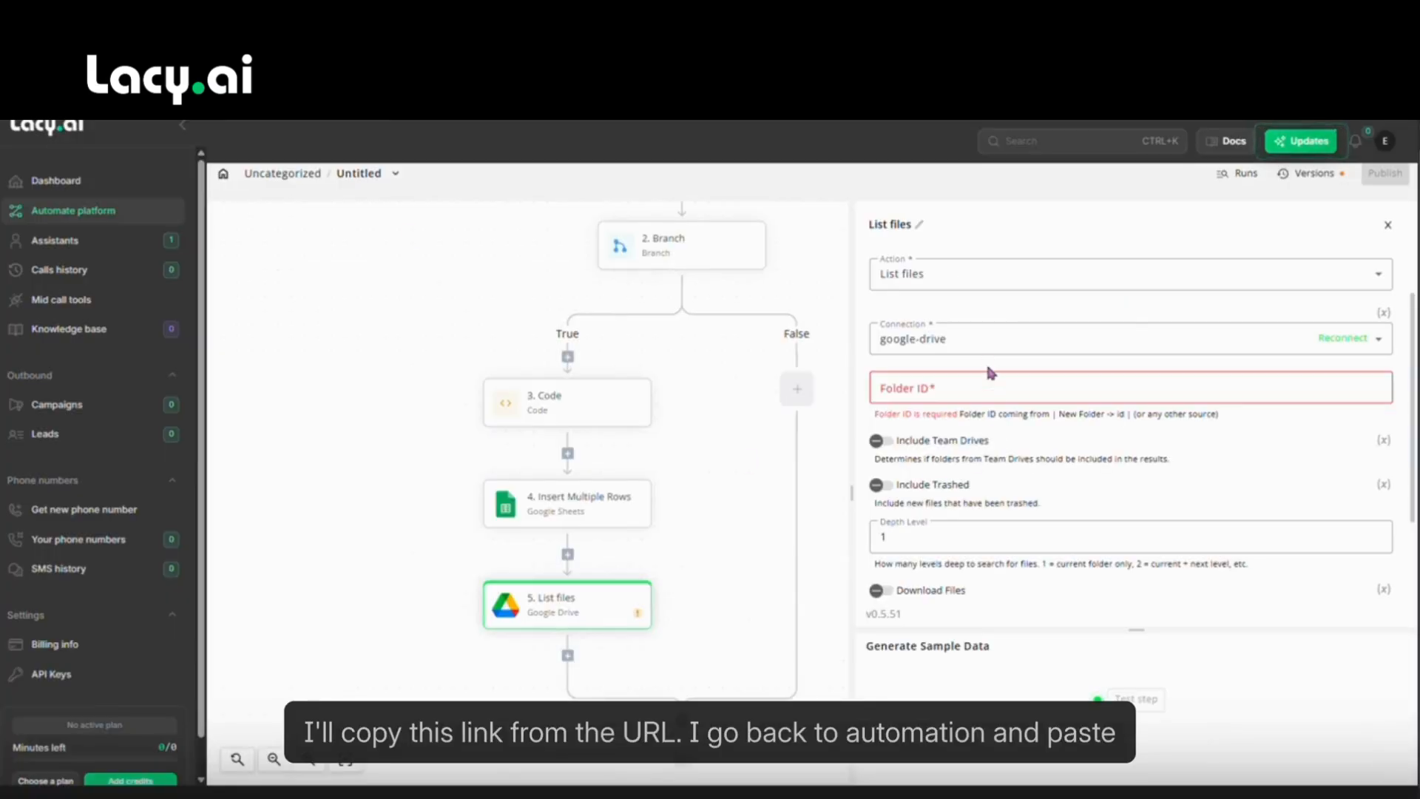
{"action": "left_click", "coordinate": [956, 387]}
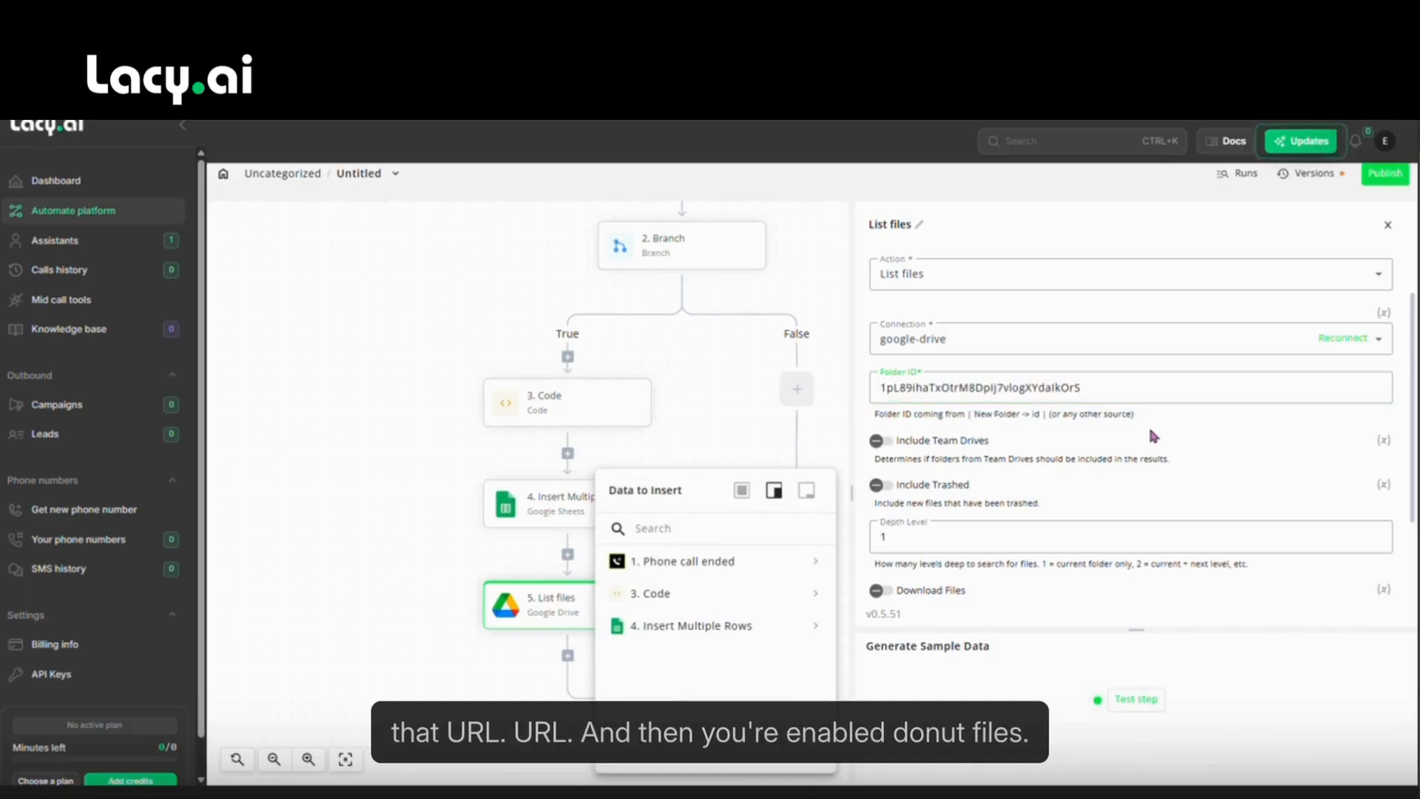
{"action": "scroll", "coordinate": [1150, 431], "scroll_direction": "down", "scroll_amount": 1}
{"action": "scroll", "coordinate": [1150, 432], "scroll_direction": "down", "scroll_amount": 1}
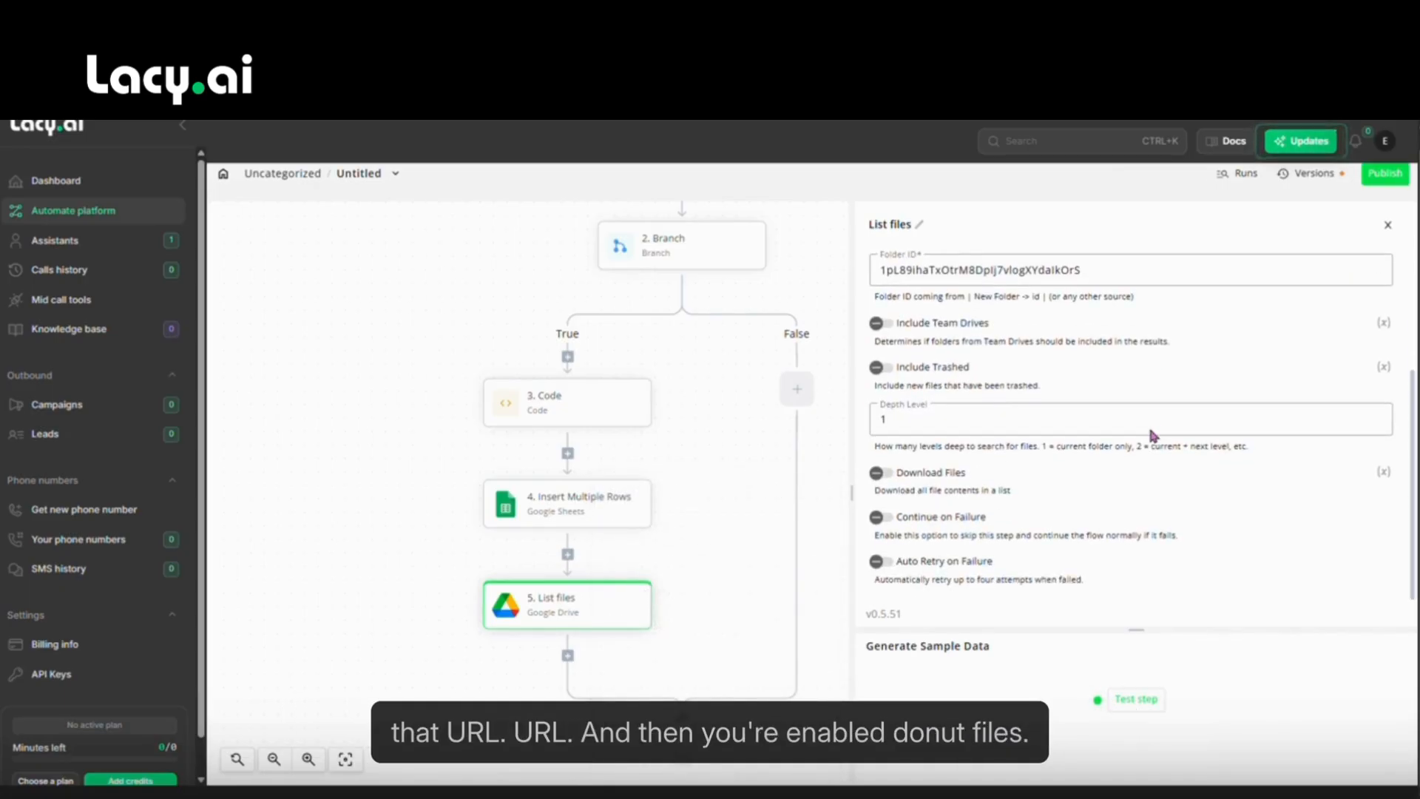
{"action": "left_click", "coordinate": [879, 475]}
{"action": "left_click", "coordinate": [1128, 692]}
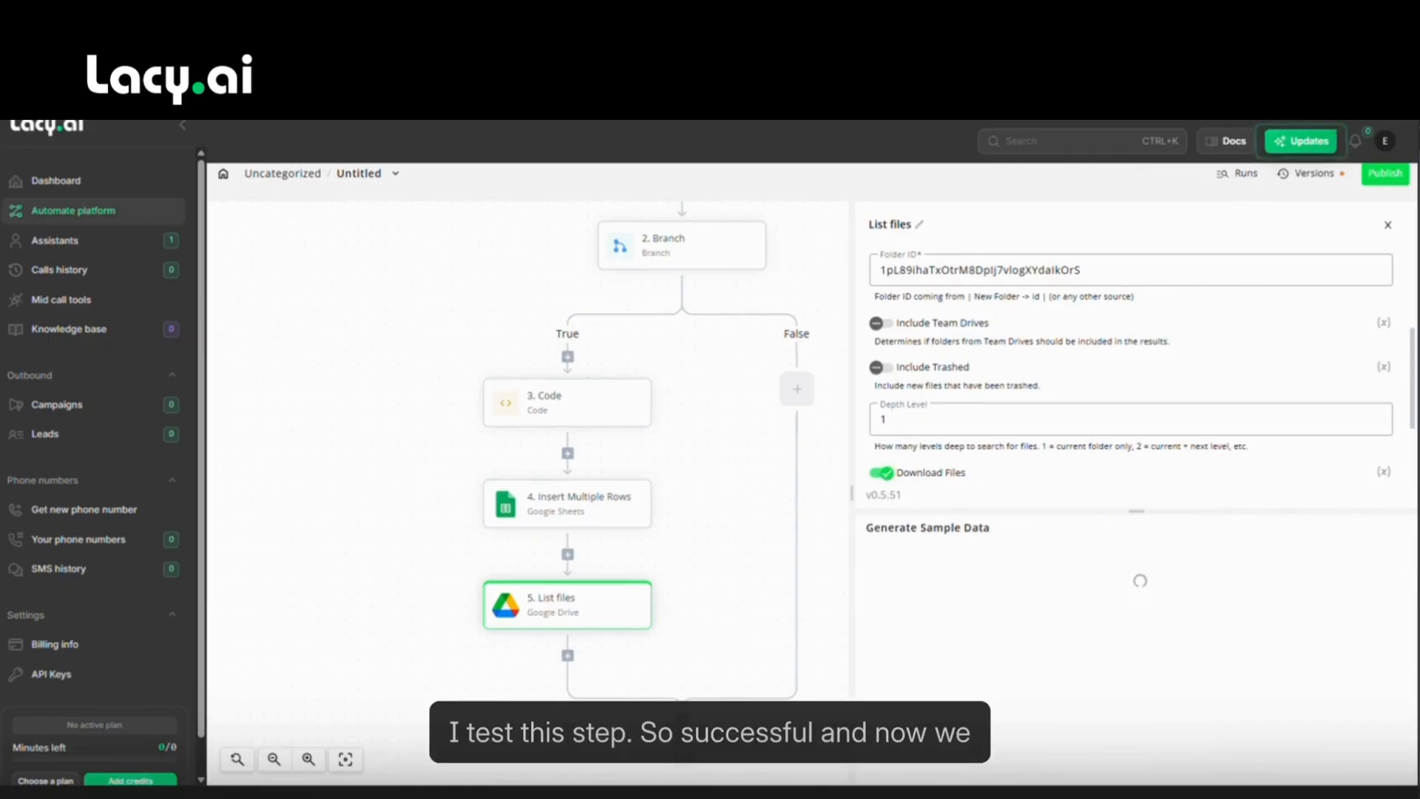
{"action": "left_click", "coordinate": [569, 658]}
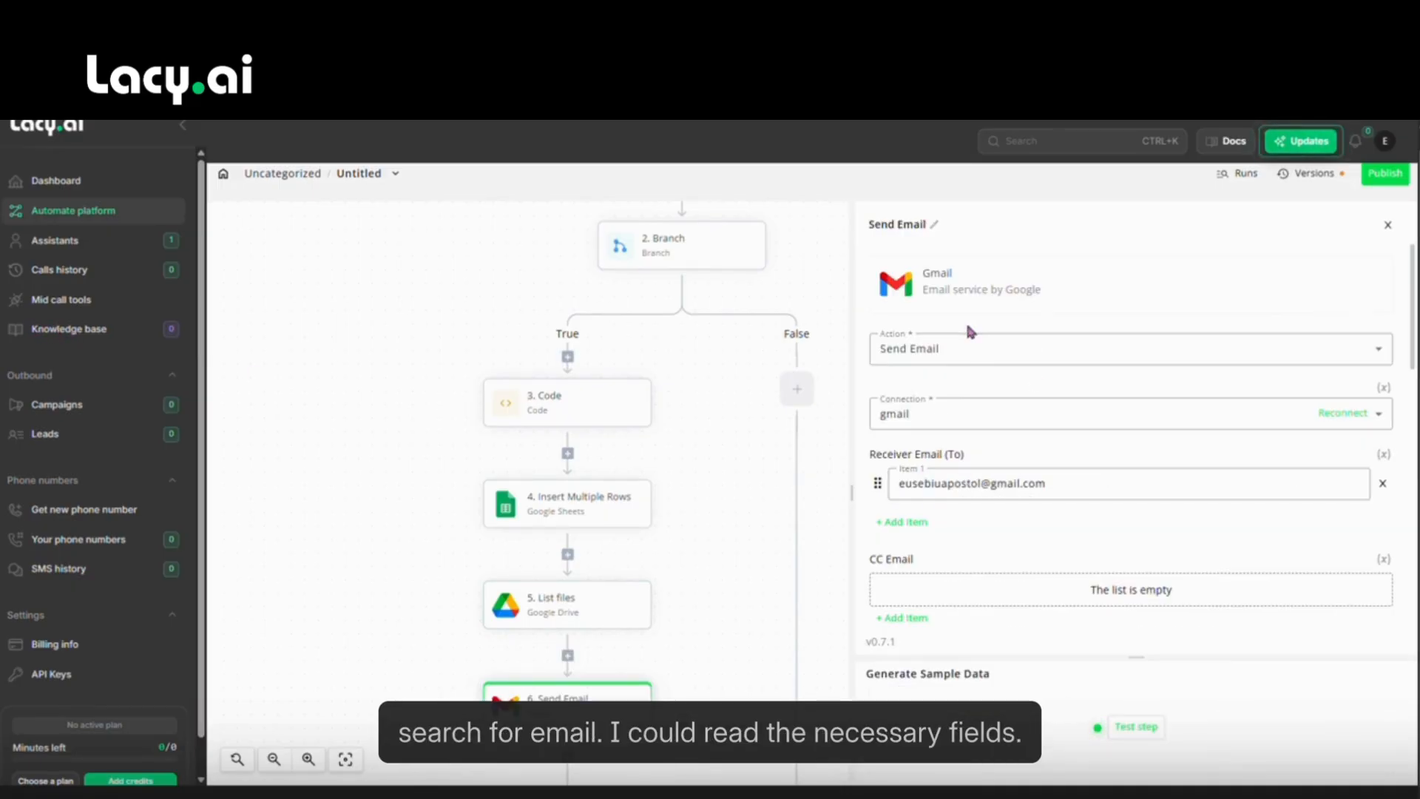
Set the Gmail attachment to List files' first downloaded file (downloadedFiles 0).
{"action": "scroll", "coordinate": [965, 333], "scroll_direction": "down", "scroll_amount": 3}
{"action": "scroll", "coordinate": [968, 363], "scroll_direction": "up", "scroll_amount": 3}
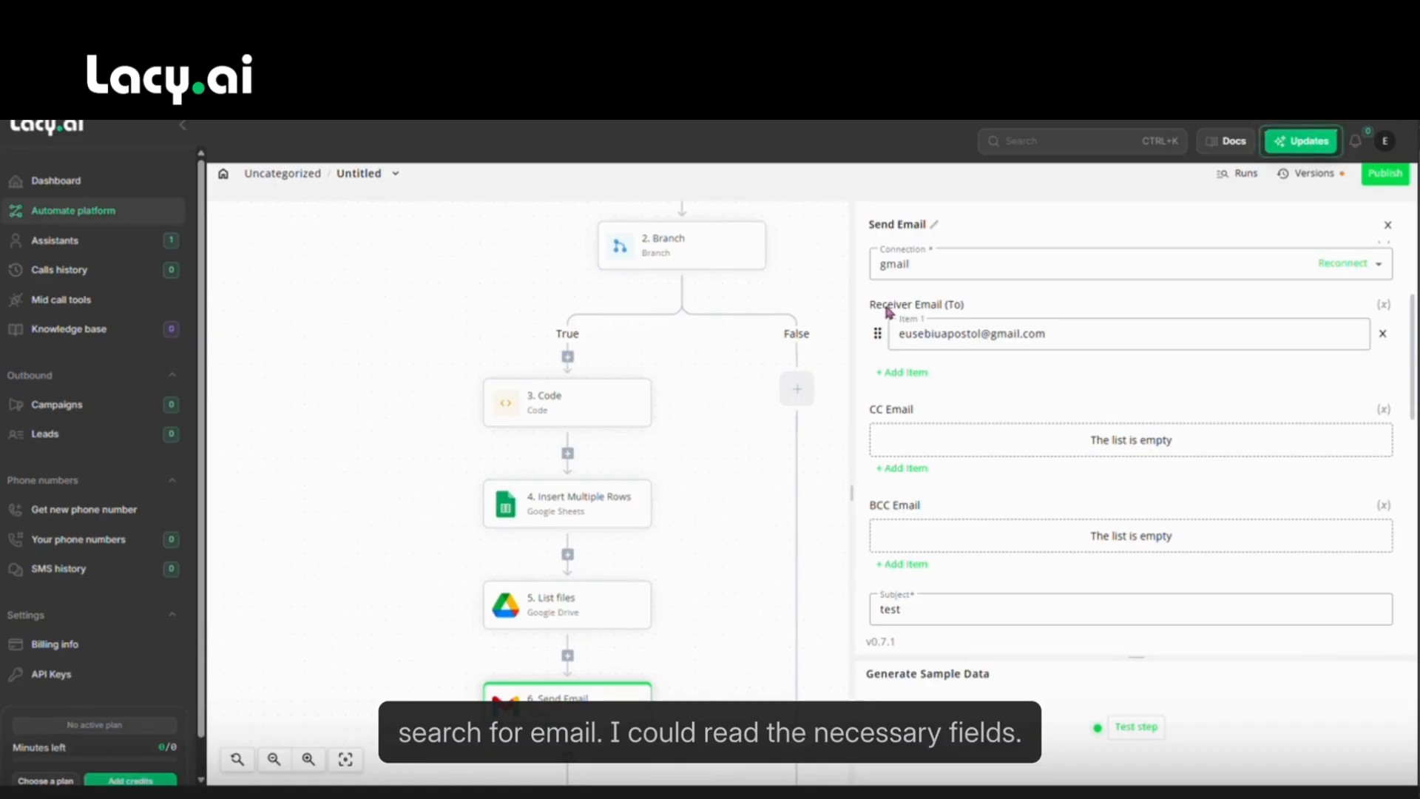
{"action": "scroll", "coordinate": [1095, 490], "scroll_direction": "down", "scroll_amount": 5}
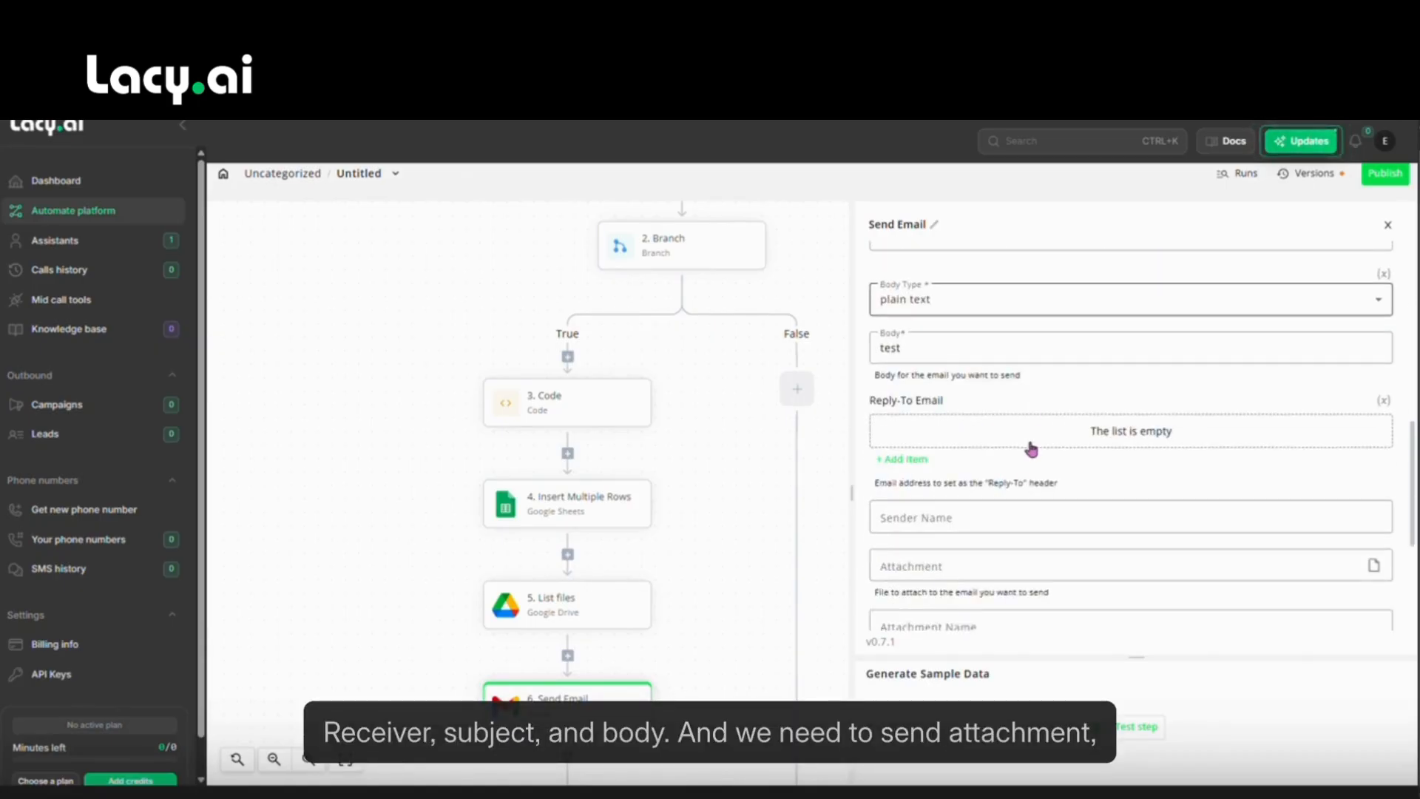
{"action": "scroll", "coordinate": [1032, 448], "scroll_direction": "down", "scroll_amount": 2}
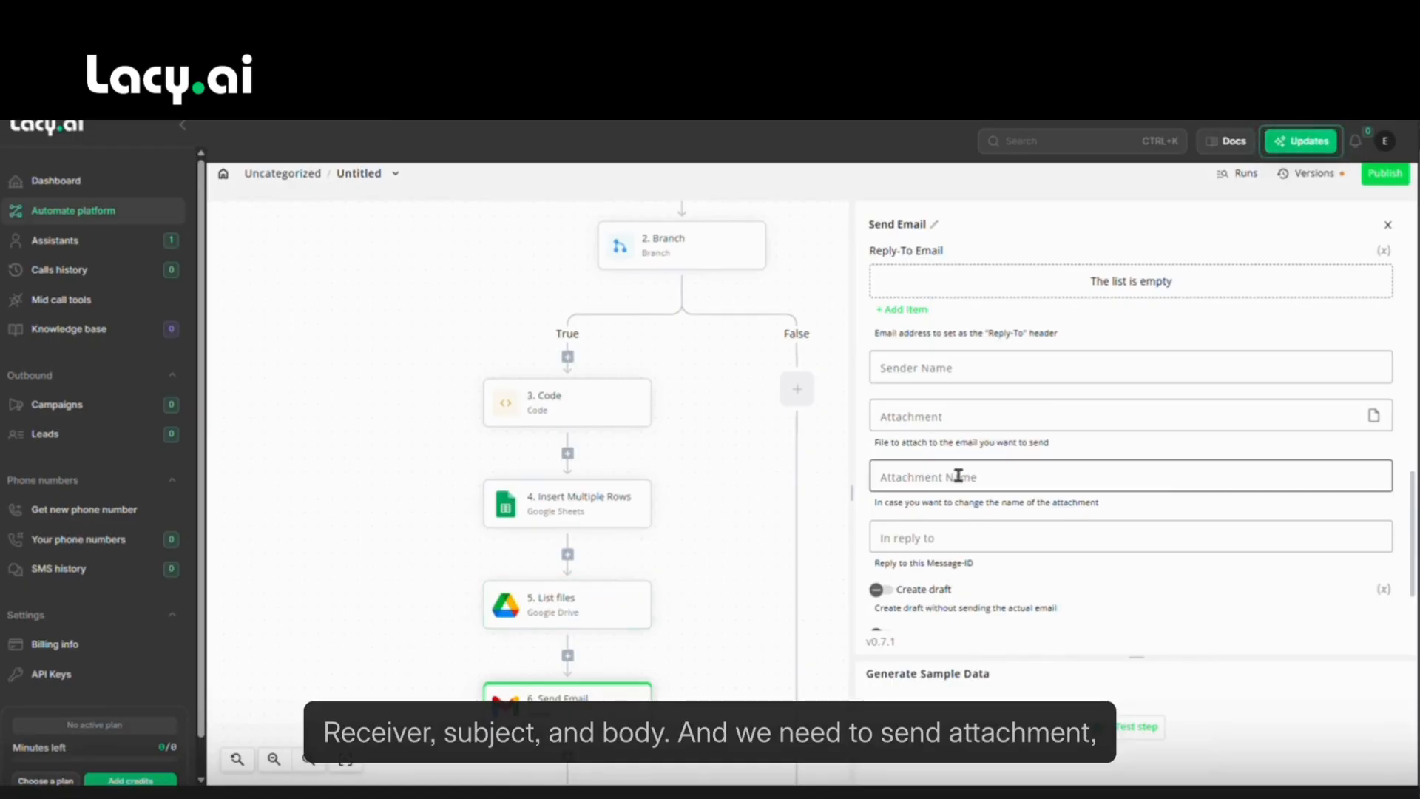
{"action": "left_click", "coordinate": [910, 414]}
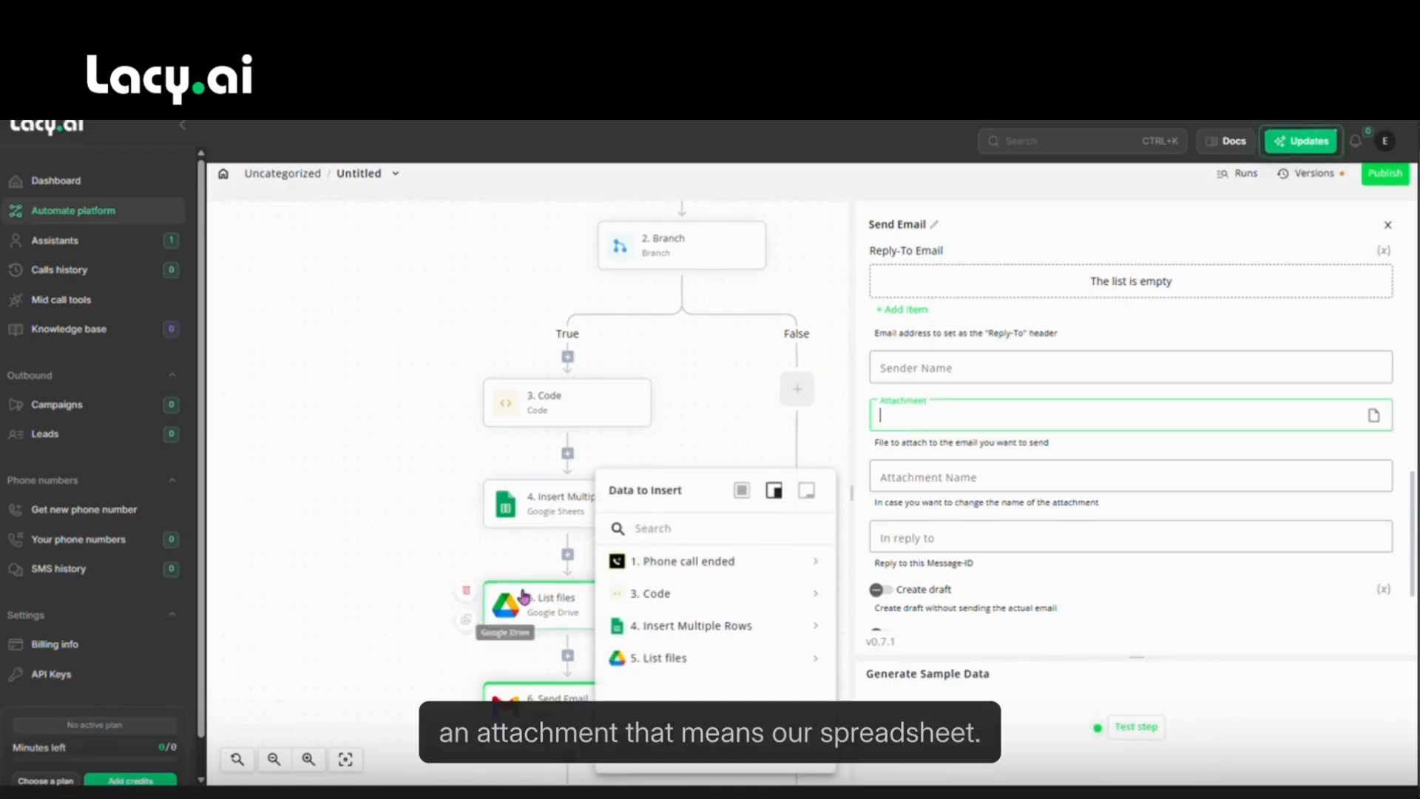
{"action": "left_click", "coordinate": [816, 666]}
{"action": "scroll", "coordinate": [700, 672], "scroll_direction": "down", "scroll_amount": 1}
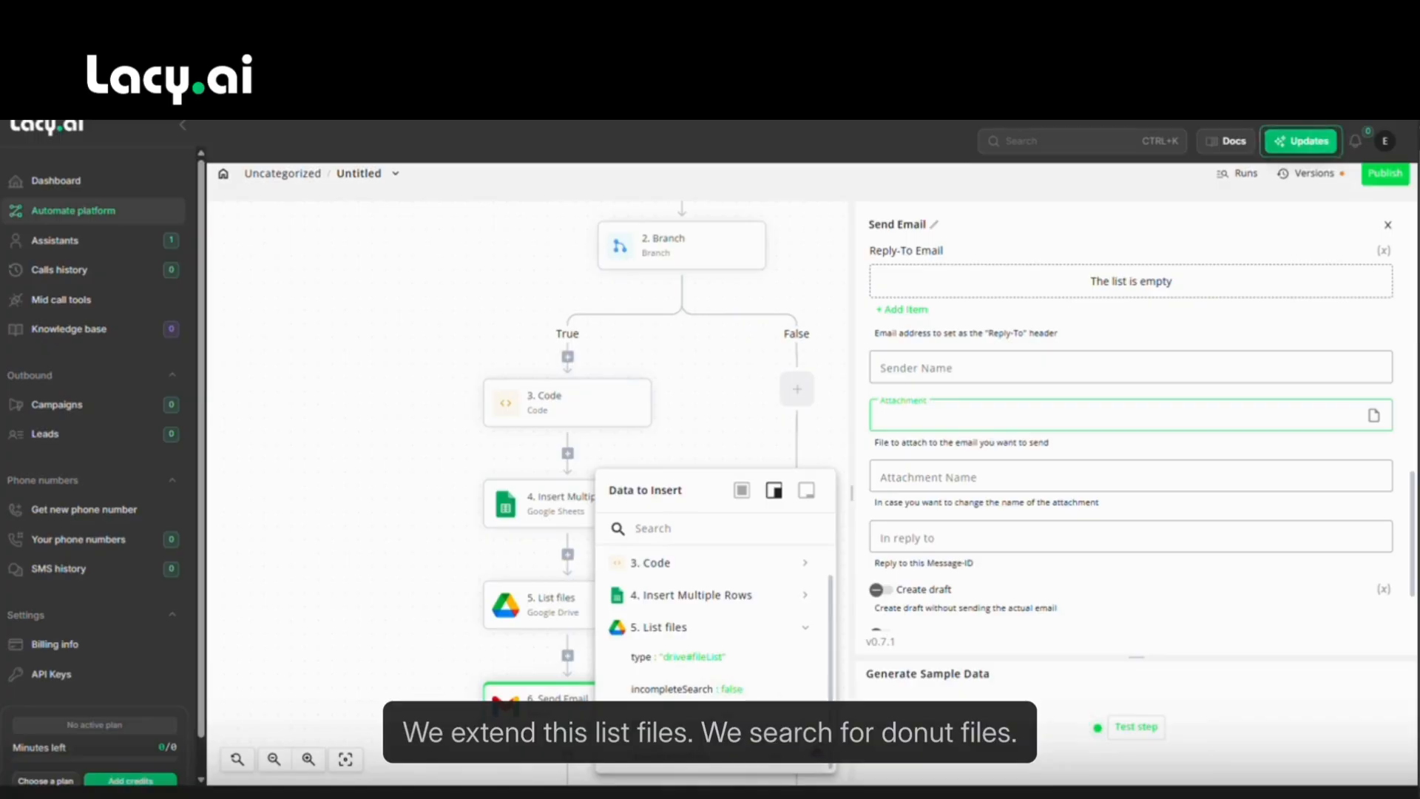
{"action": "scroll", "coordinate": [774, 668], "scroll_direction": "down", "scroll_amount": 1}
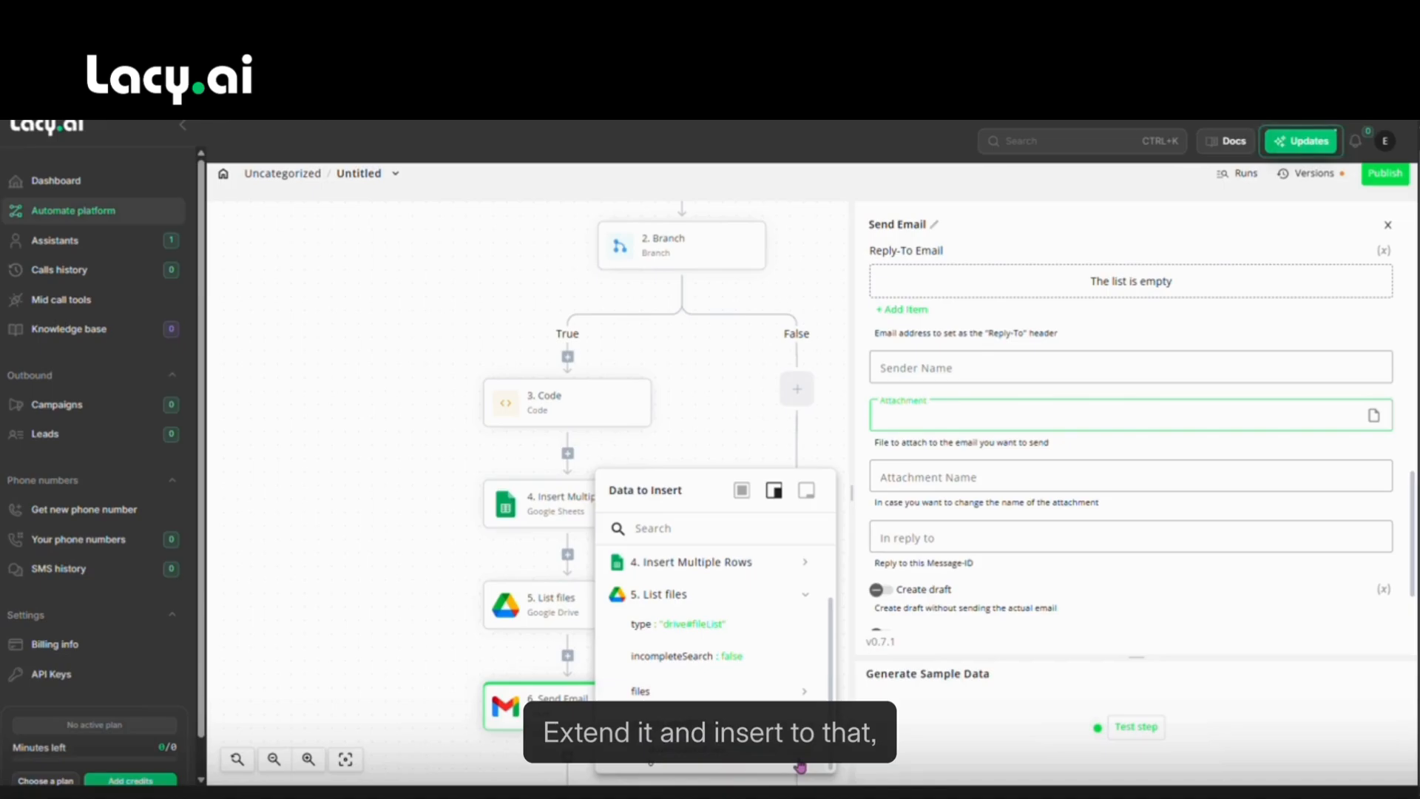
{"action": "left_click", "coordinate": [796, 762]}
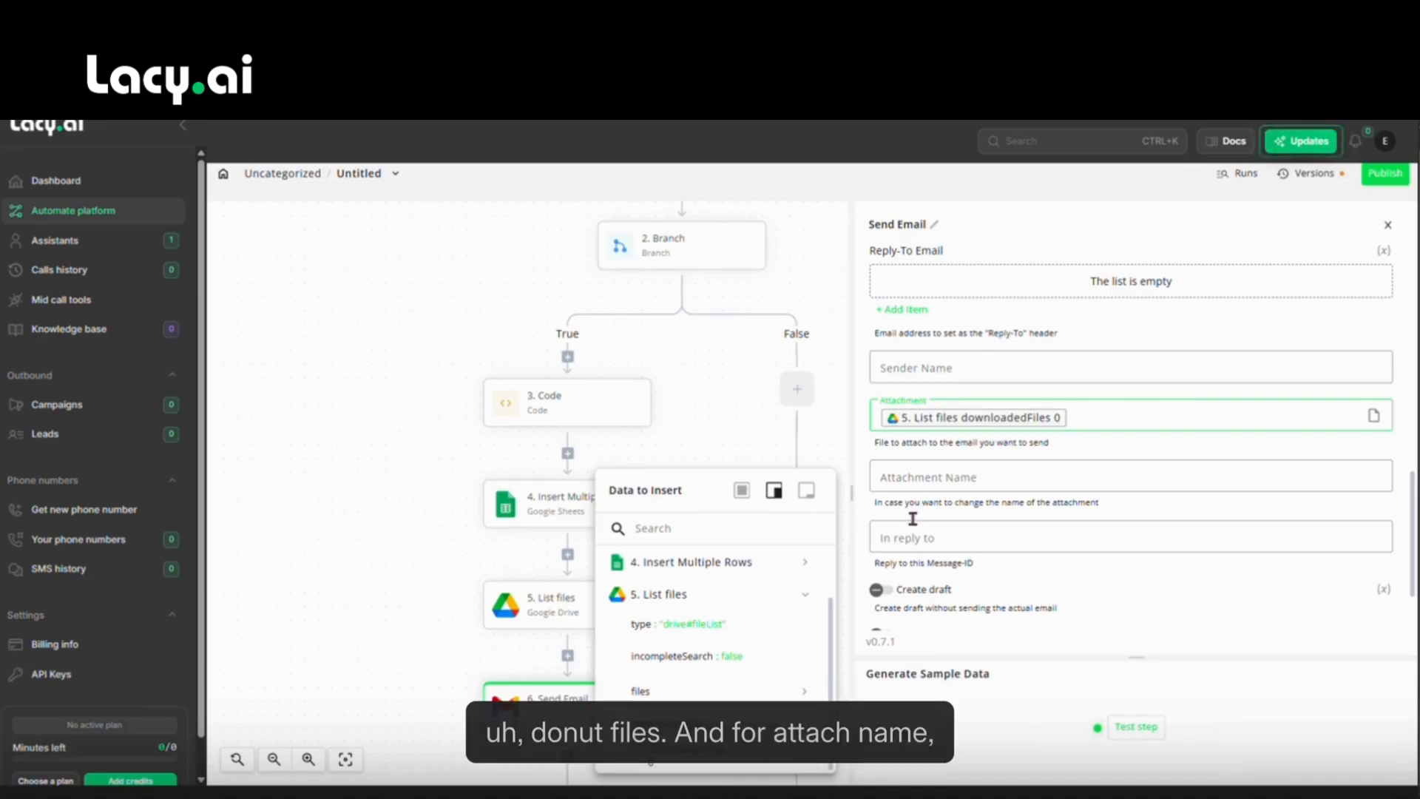
Name the email attachment test.xlsx.
{"action": "left_click", "coordinate": [926, 474]}
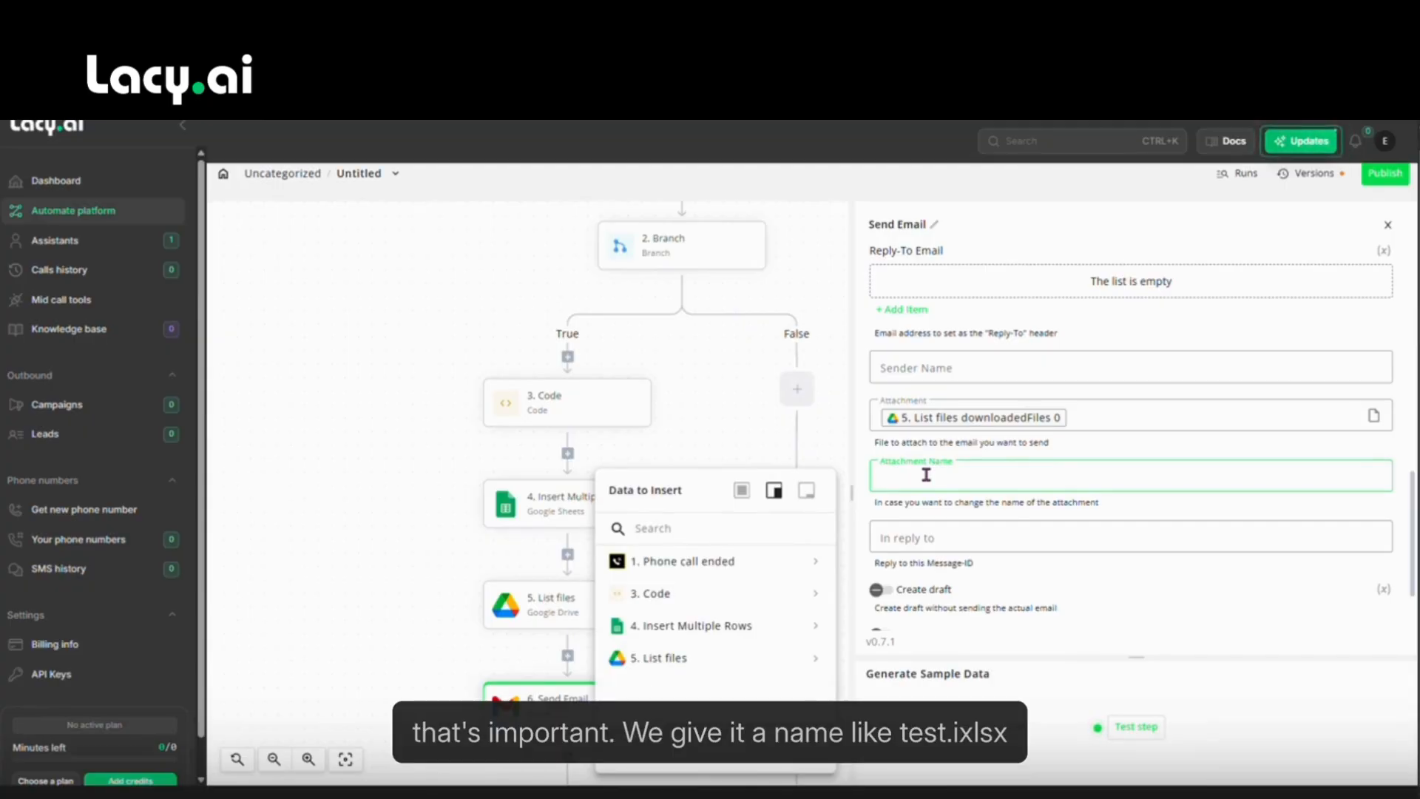
{"action": "type", "text": "test."}
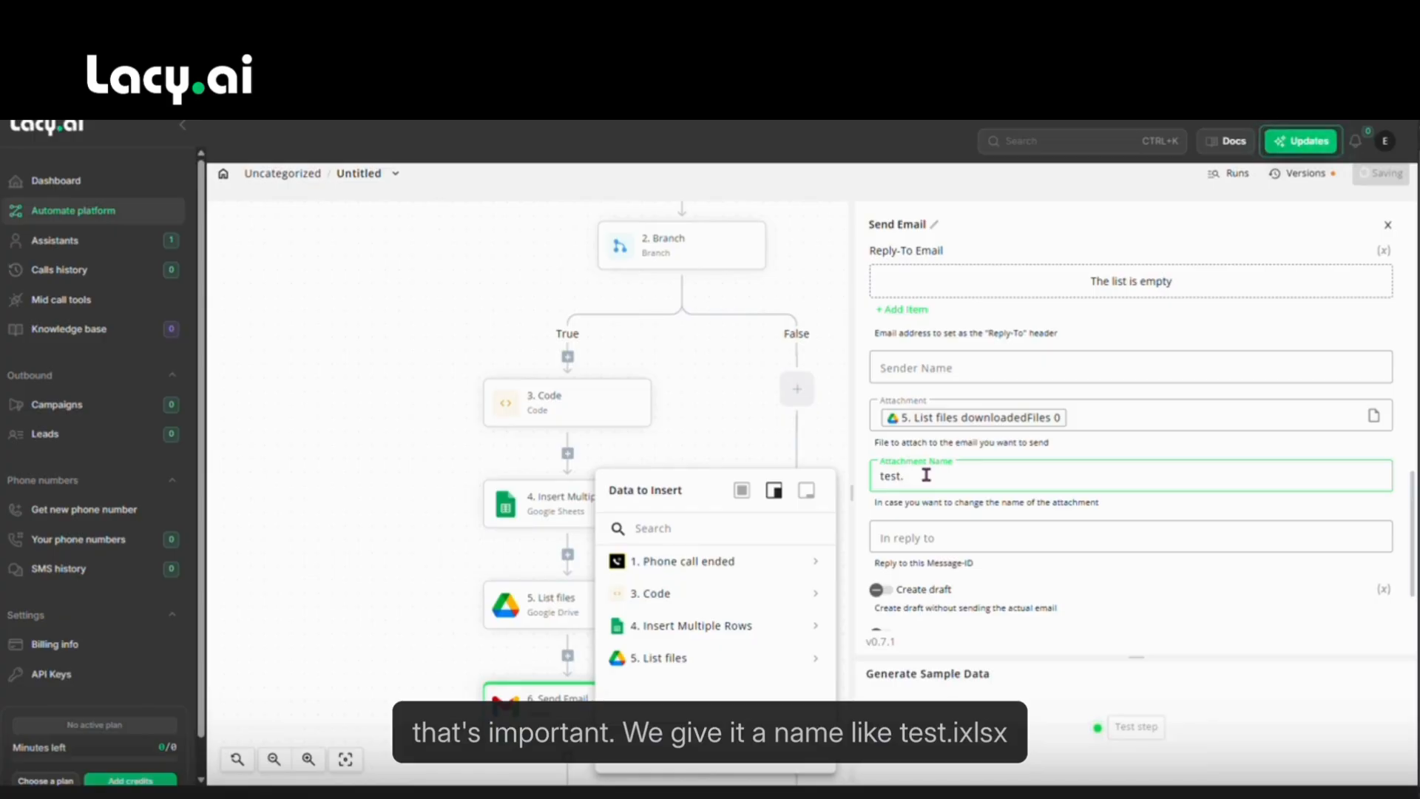
{"action": "type", "text": "xlsx"}
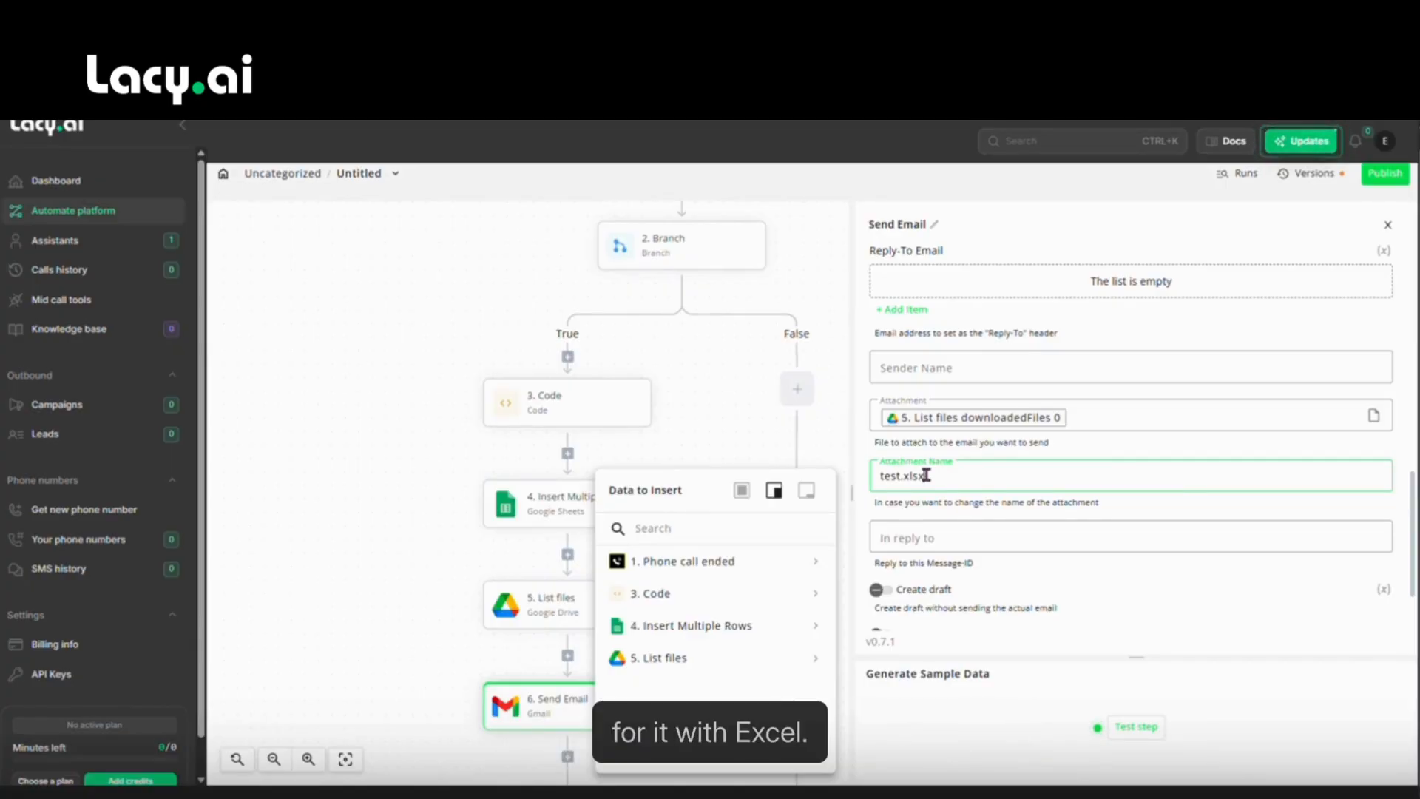
{"action": "left_click", "coordinate": [1034, 572]}
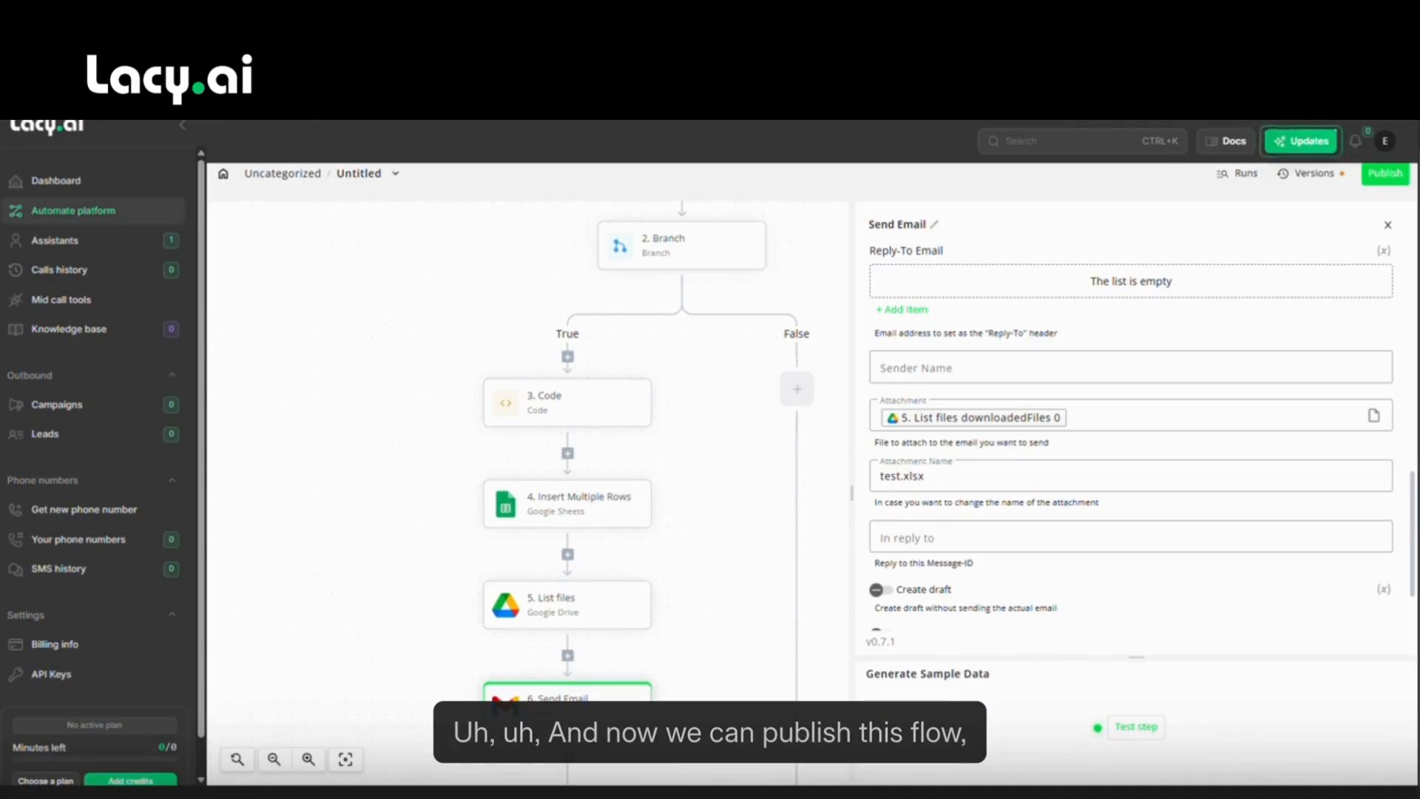
Publish the flow and re-send the call's webhook from Calls history to trigger it.
{"action": "left_click_drag", "start_coordinate": [724, 473], "coordinate": [719, 609]}
{"action": "left_click", "coordinate": [1381, 176]}
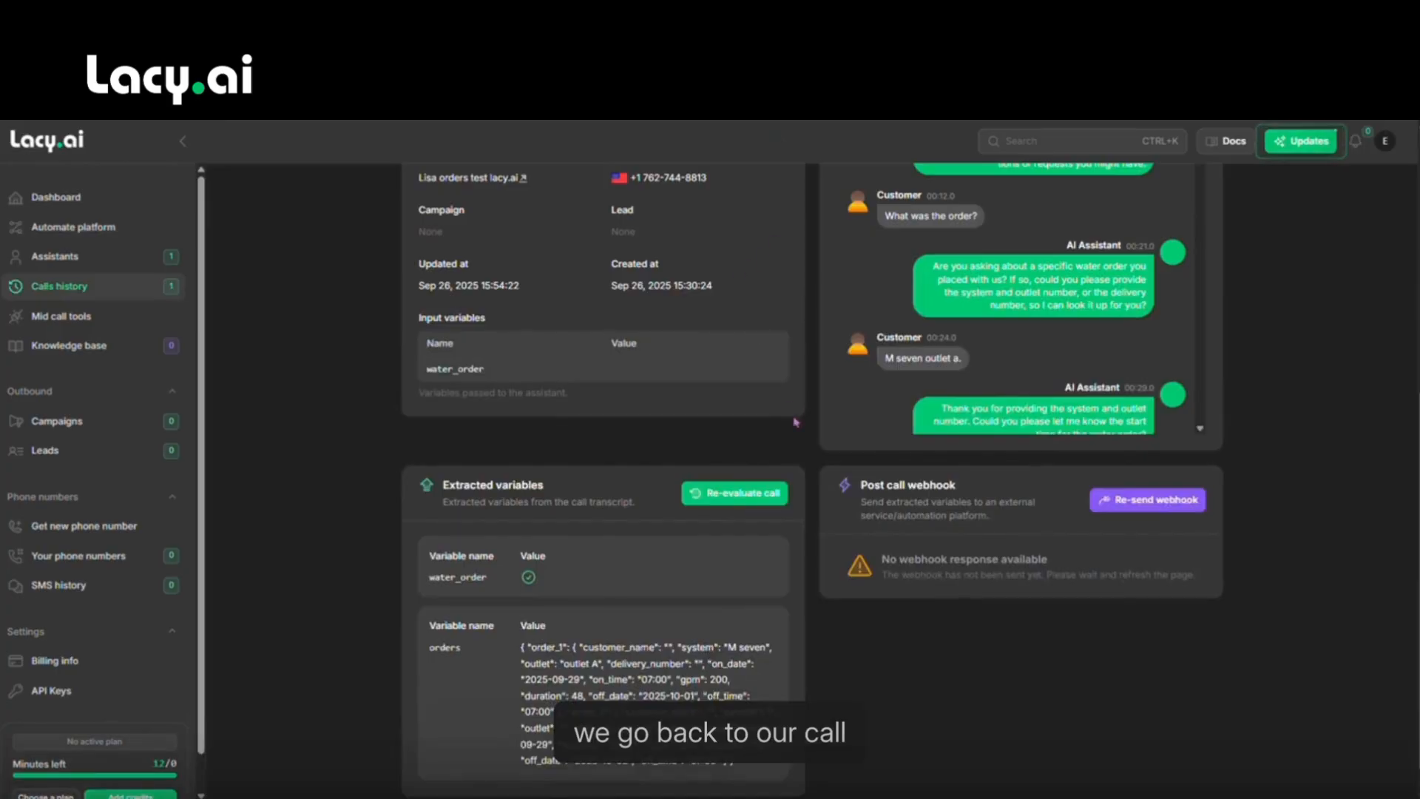
{"action": "left_click", "coordinate": [1128, 508]}
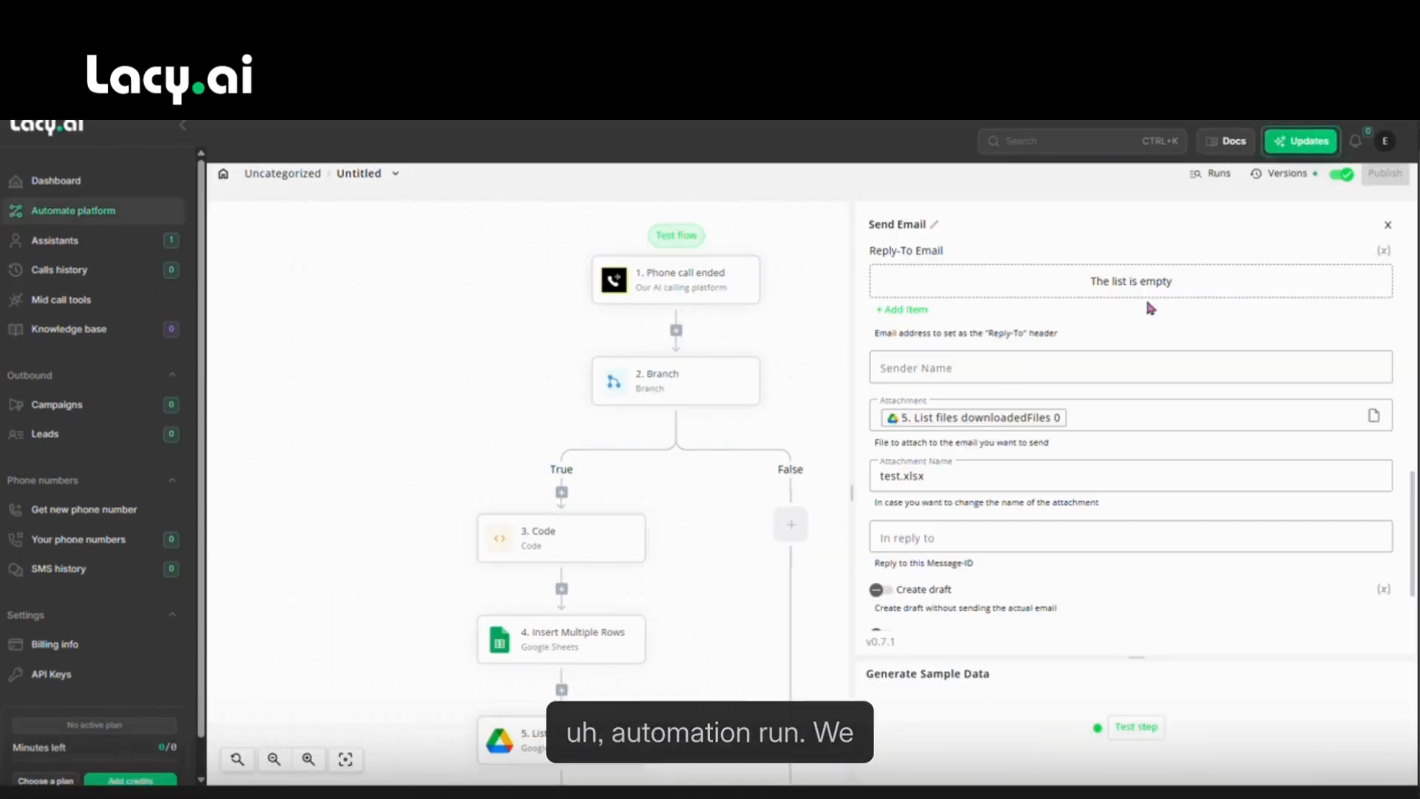
Check the flow's runs list and inspect the successful 3:59 PM run.
{"action": "scroll", "coordinate": [672, 481], "scroll_direction": "down", "scroll_amount": 5}
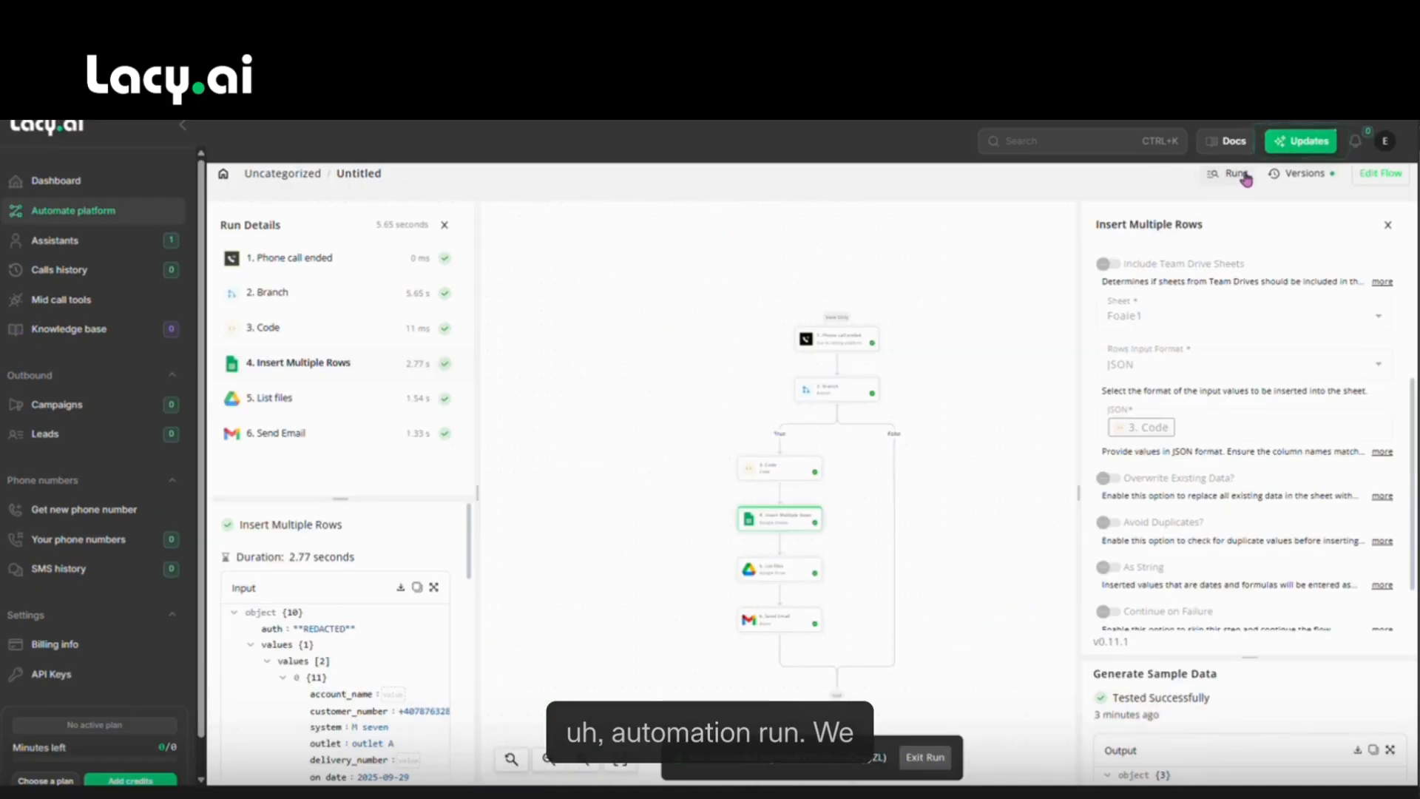
{"action": "left_click", "coordinate": [1222, 174]}
{"action": "left_click", "coordinate": [302, 280]}
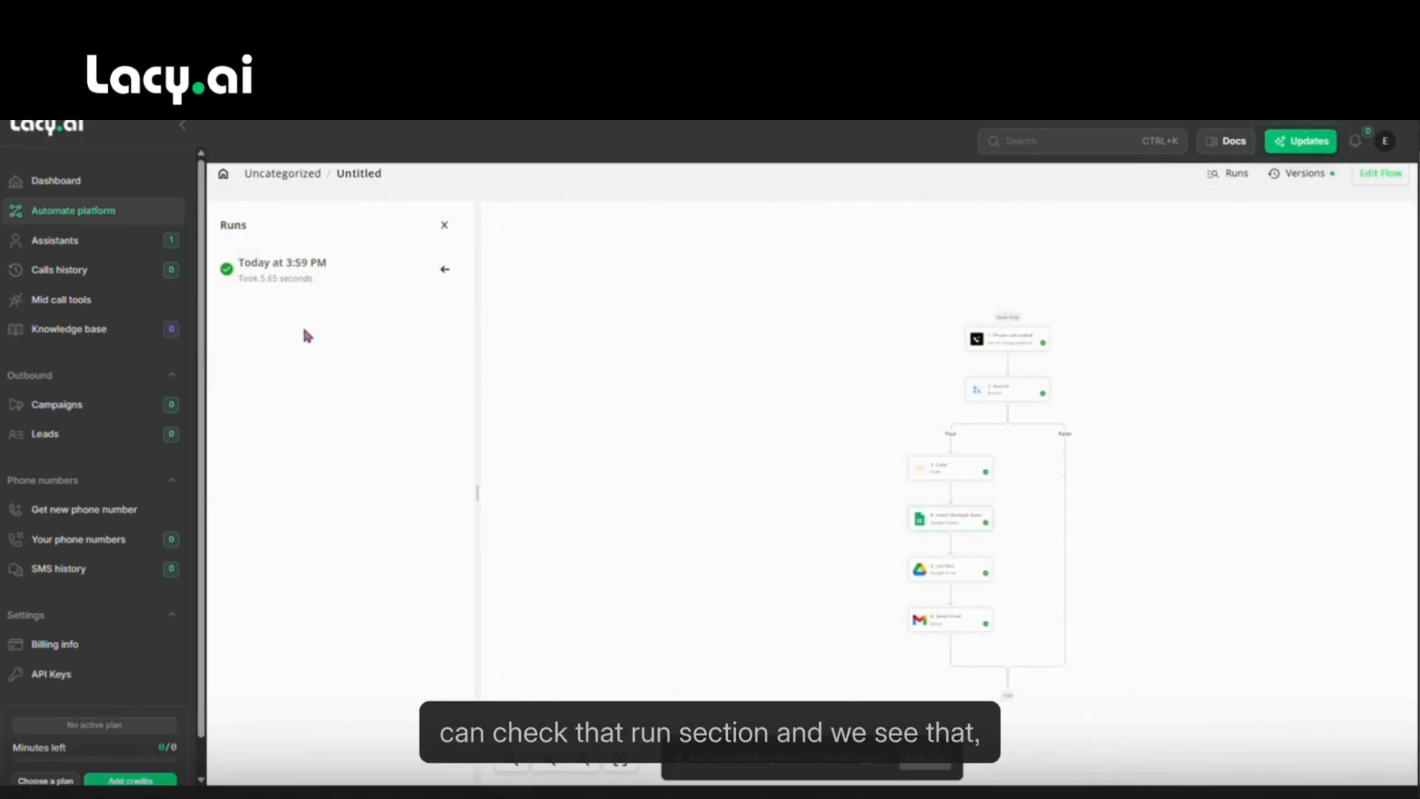
{"action": "left_click", "coordinate": [1380, 174]}
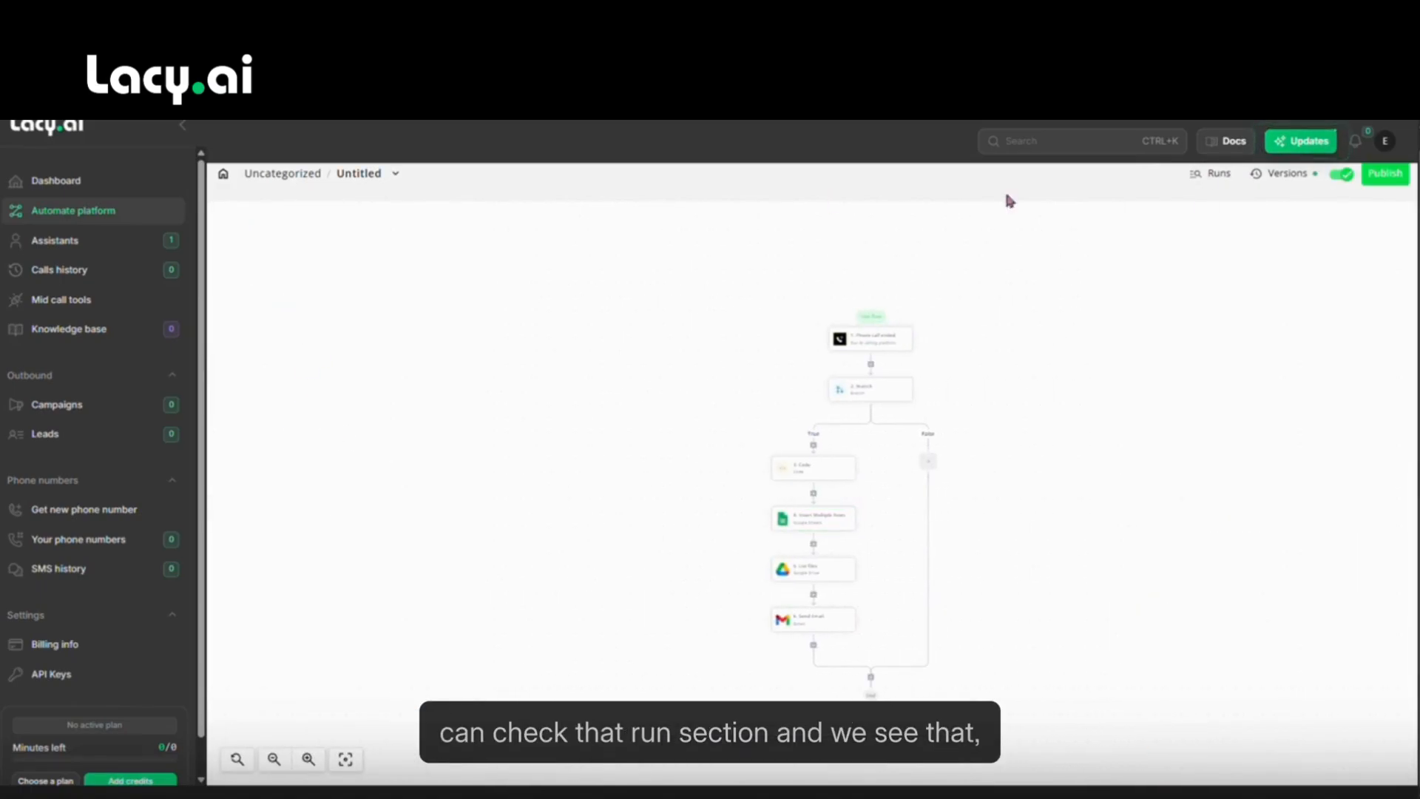
{"action": "left_click", "coordinate": [1190, 175]}
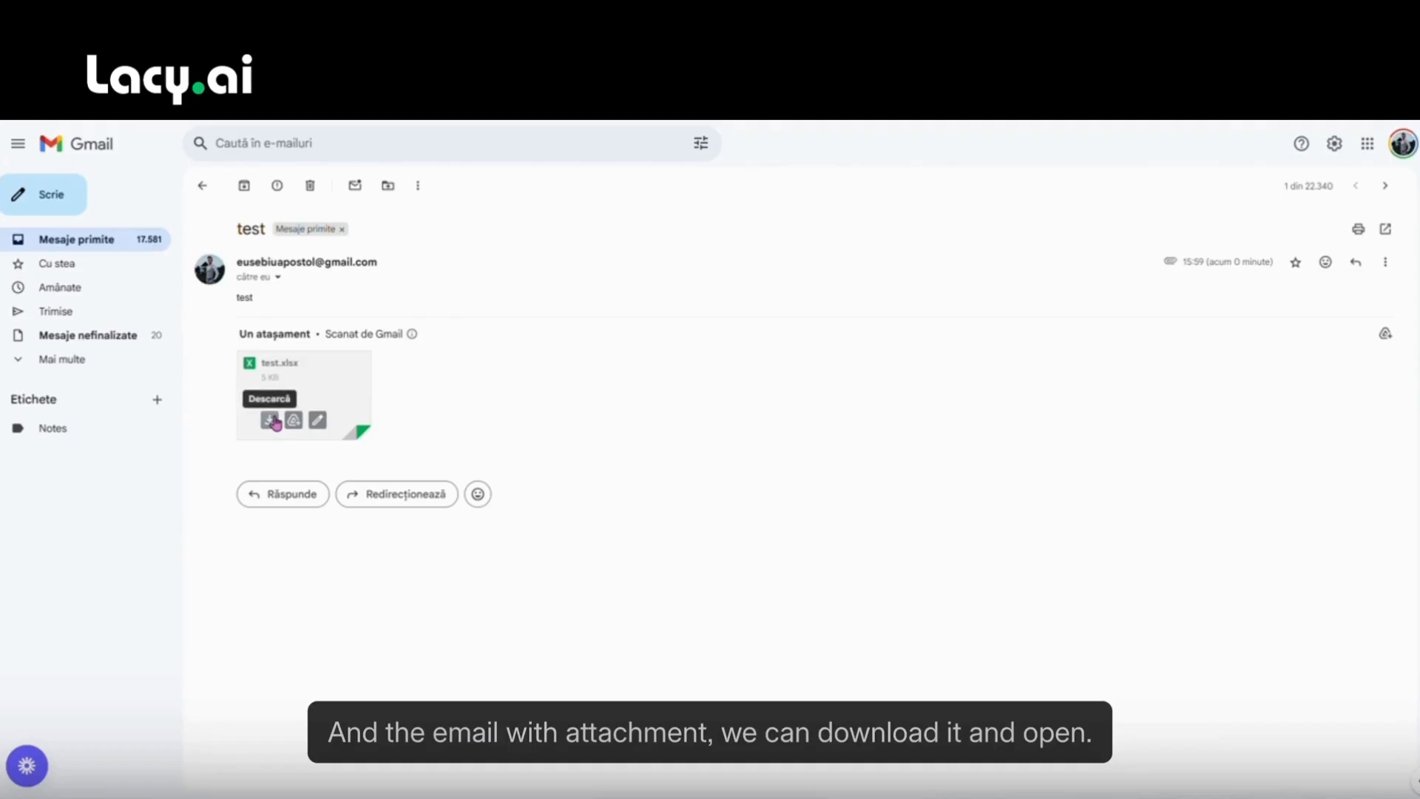
Download the test.xlsx attachment from the received 'test' email.
{"action": "left_click", "coordinate": [272, 421]}
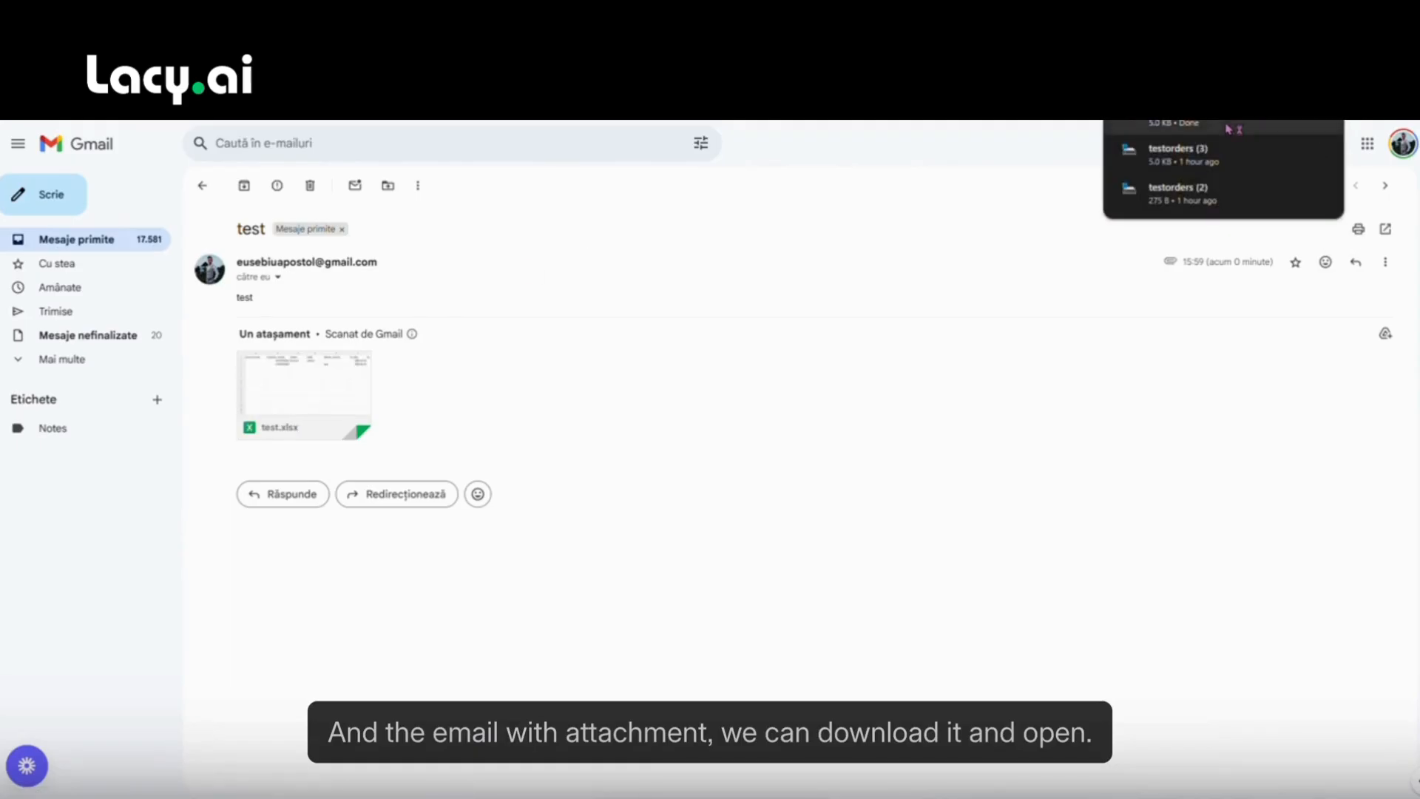